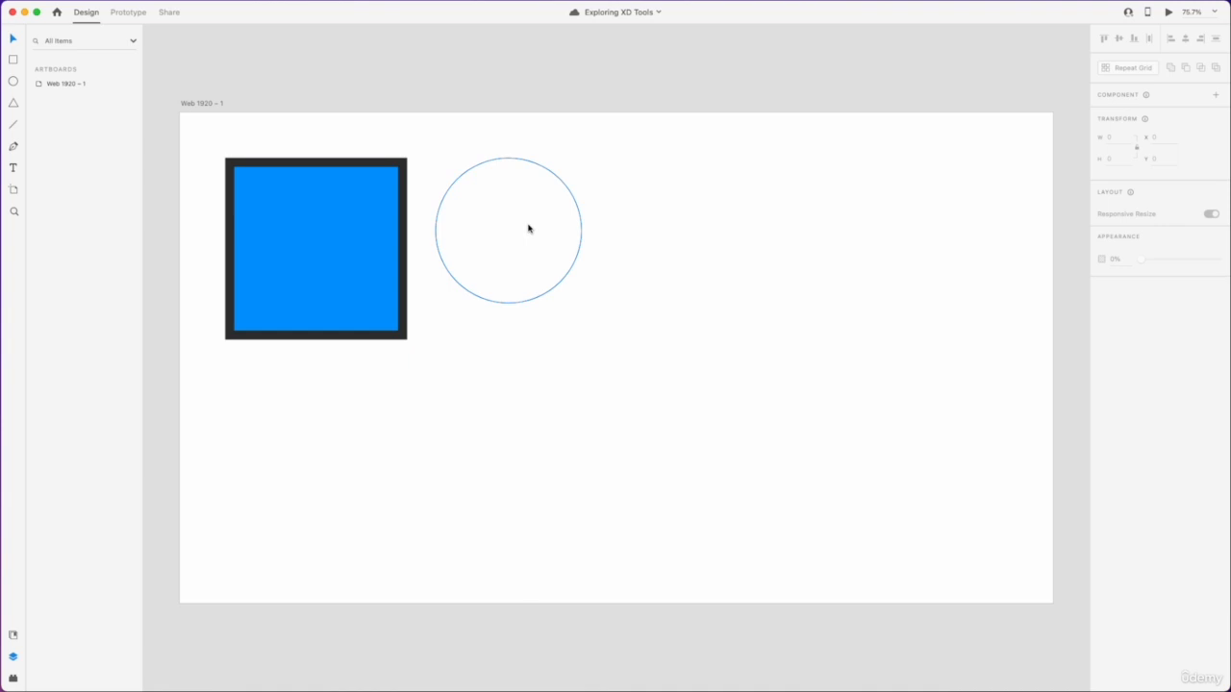
Delete the unfilled circle beside the blue square and save the document.
left_click(526, 246)
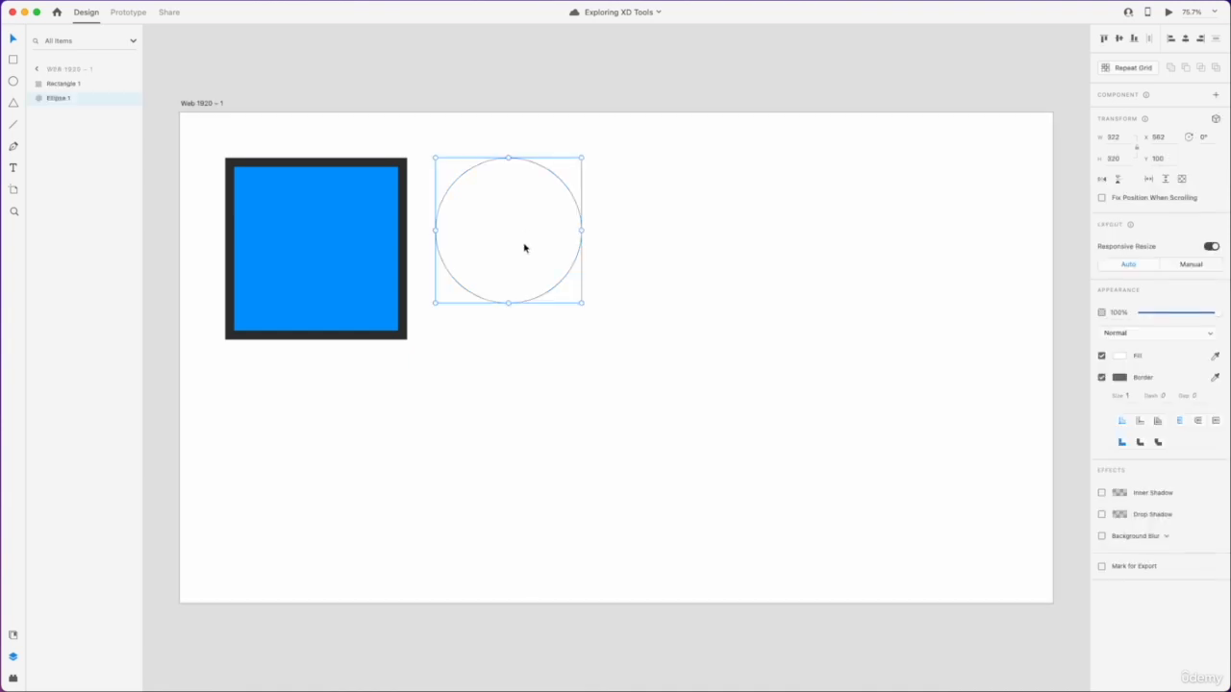
key("Delete")
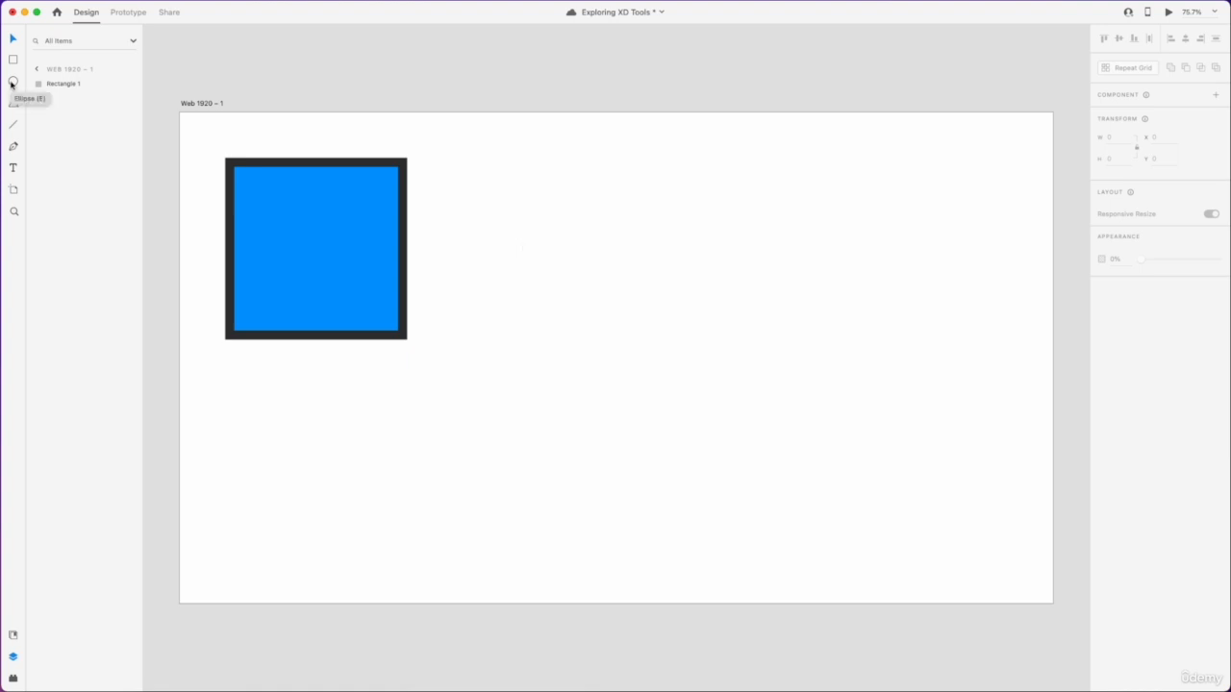
key("super+s")
Try drawing an ellipse of about 388 by 495 beside the blue square, and undo it.
left_click(12, 85)
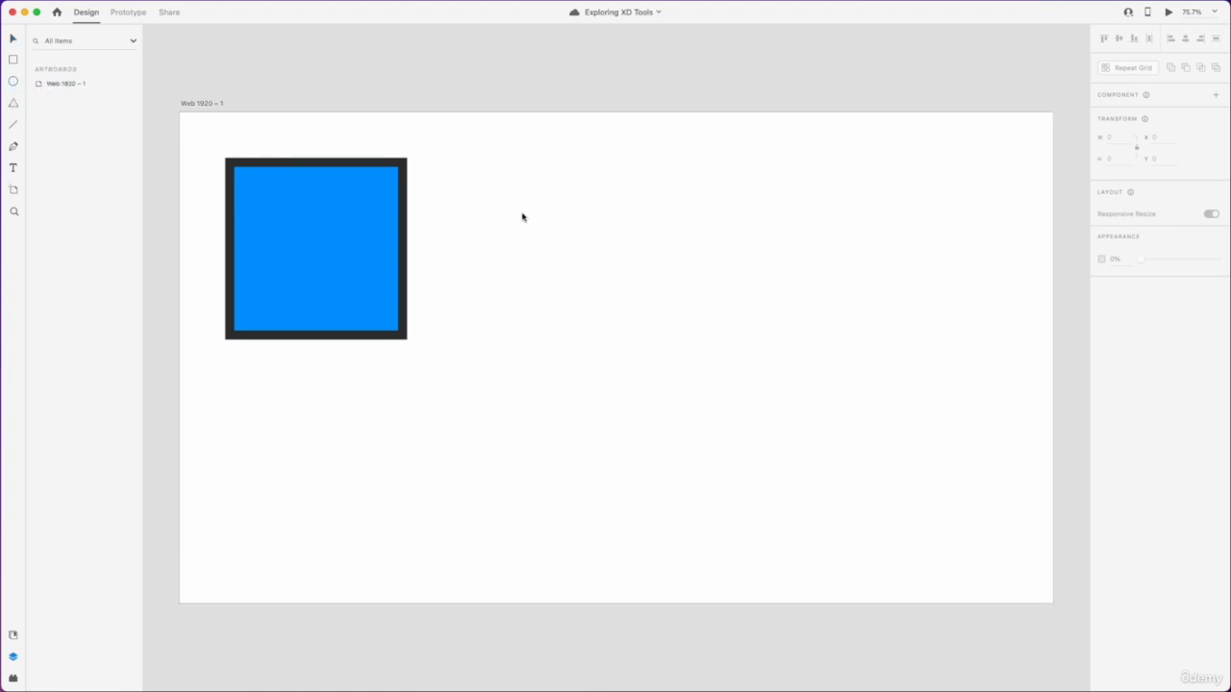
key("e")
key("Escape")
left_click(16, 86)
left_click_drag(524, 212, 683, 329)
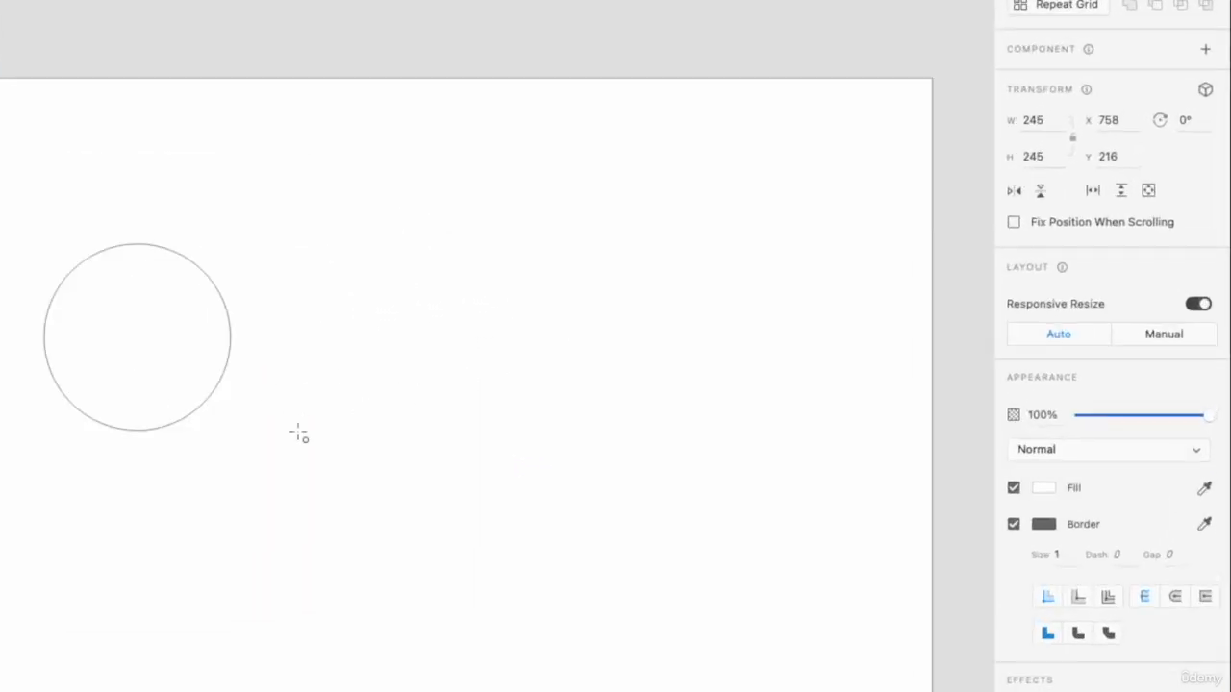
left_click_drag(298, 435, 338, 626)
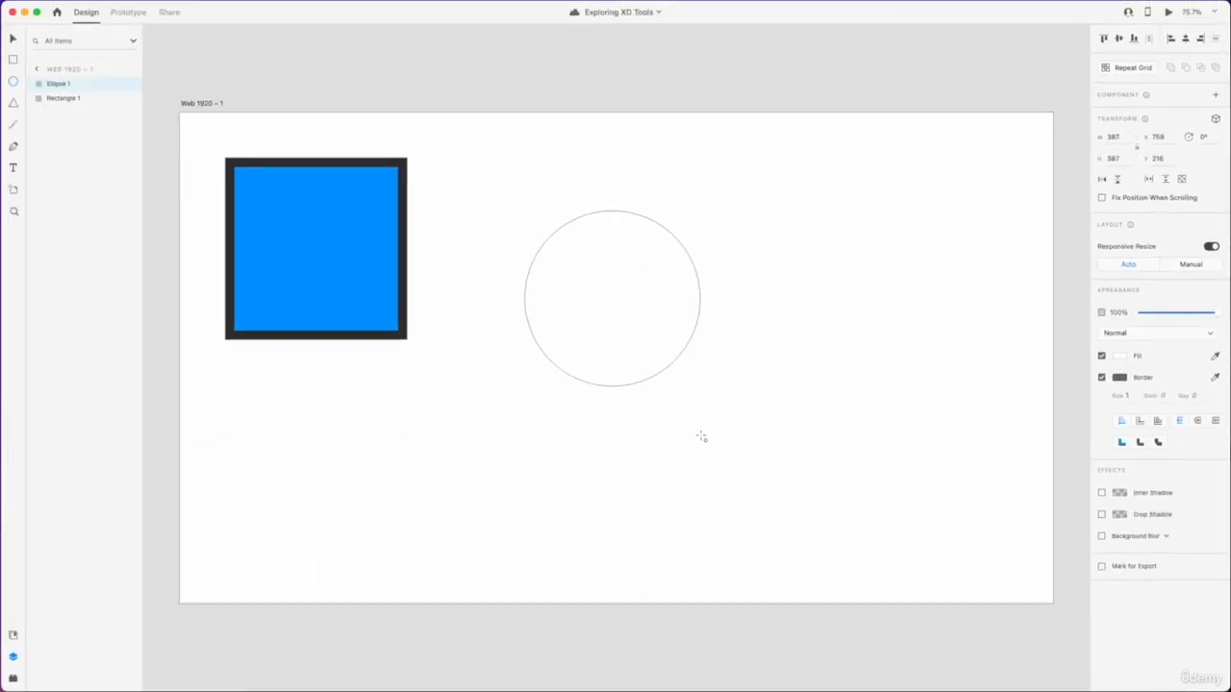
left_click_drag(701, 435, 701, 435)
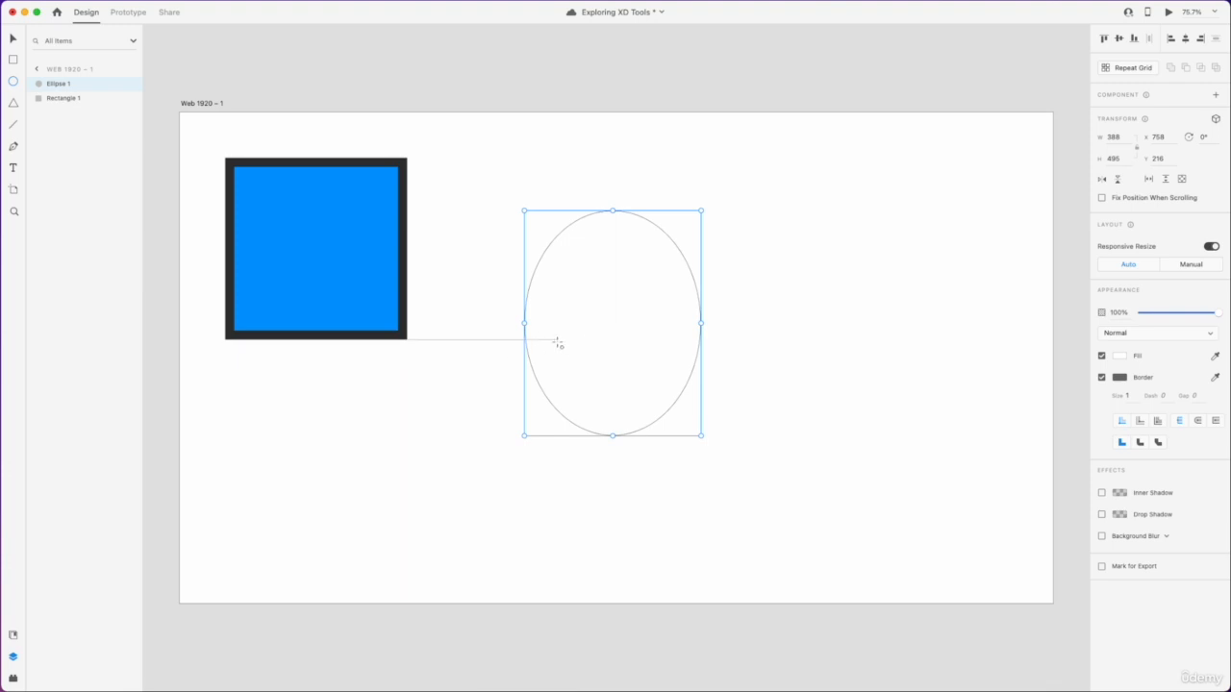
key("super+z")
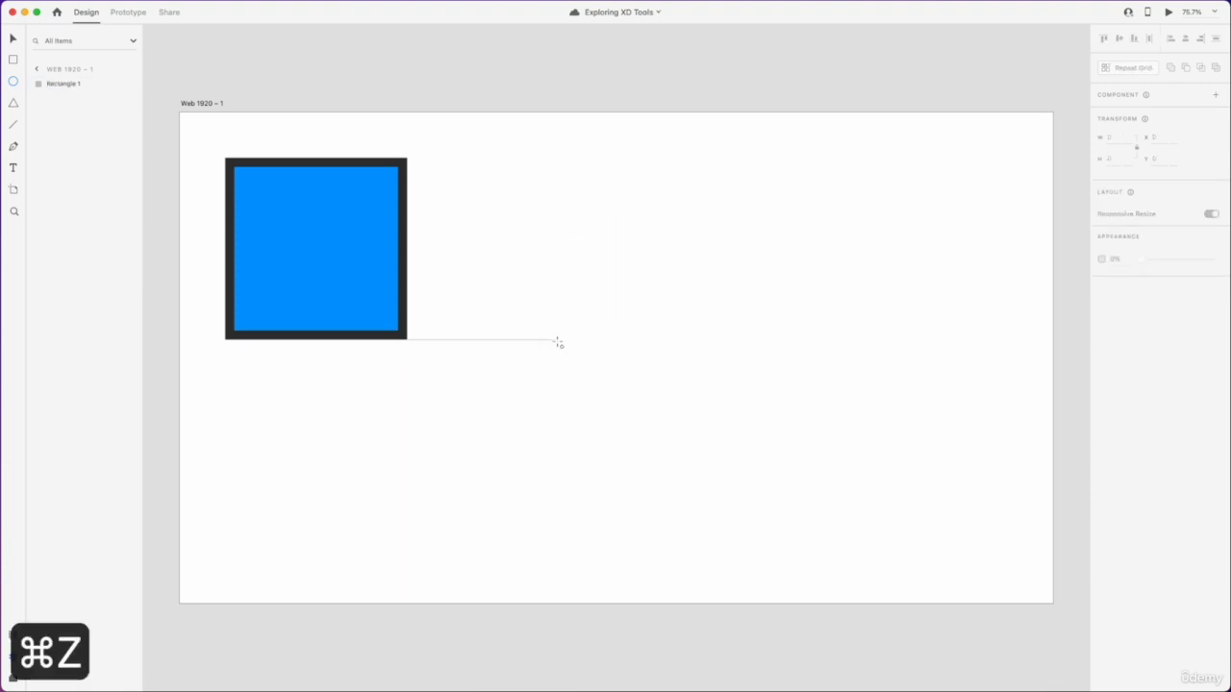
Draw a 400 by 400 circle beside the square, aligned with its upper edge at X 586, Y 100, and save the document.
left_click(449, 162)
mouse_move(469, 197)
left_mouse_down()
mouse_move(536, 270)
mouse_move(588, 355)
mouse_move(555, 323)
mouse_move(641, 520)
mouse_move(621, 481)
mouse_move(629, 491)
left_mouse_up()
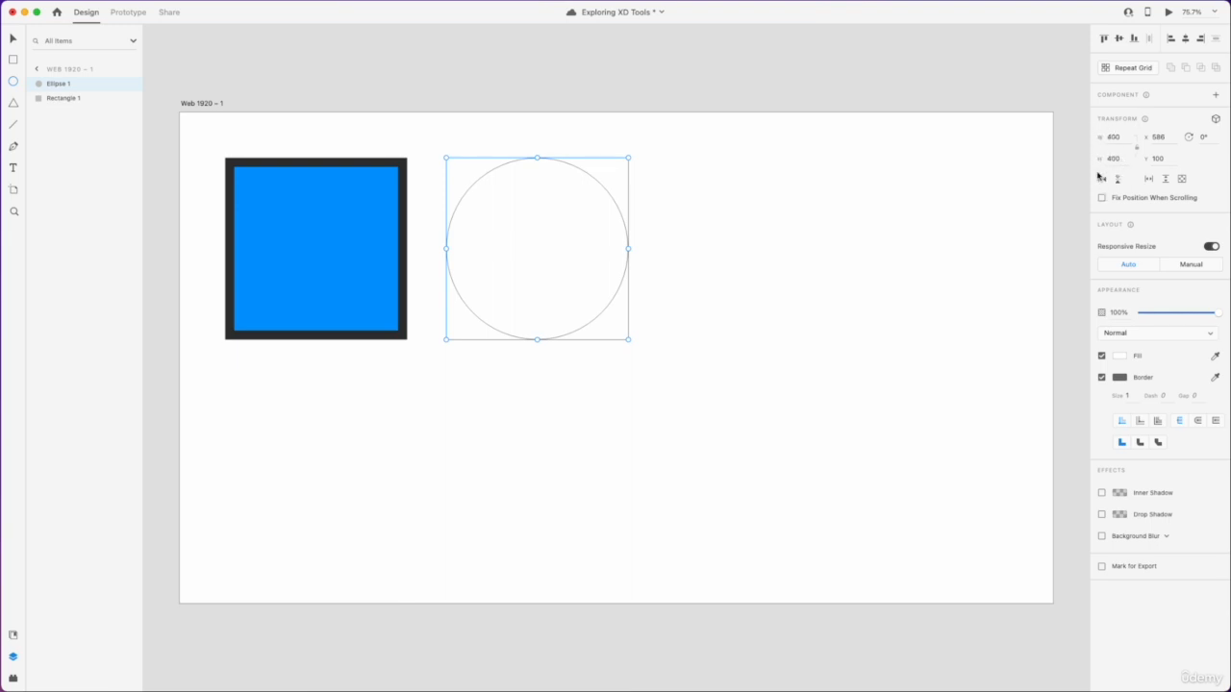
key("super+s")
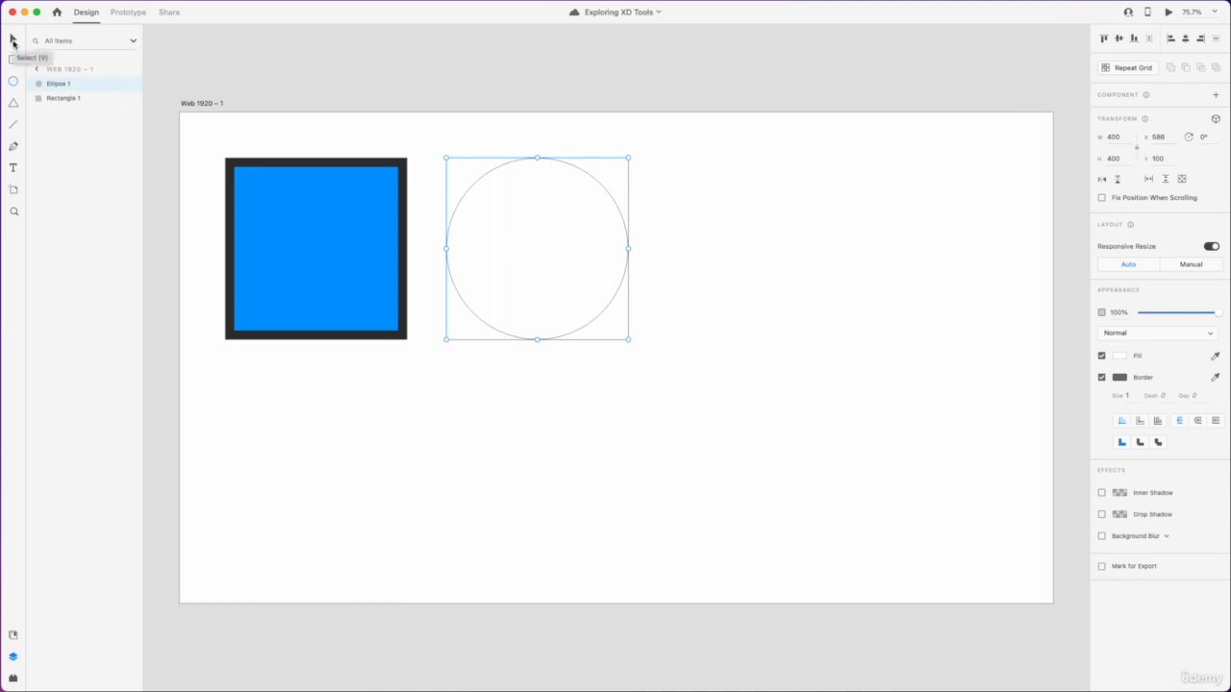
left_click(14, 41)
Fill the circle with a fully saturated bright orange.
left_click(1120, 357)
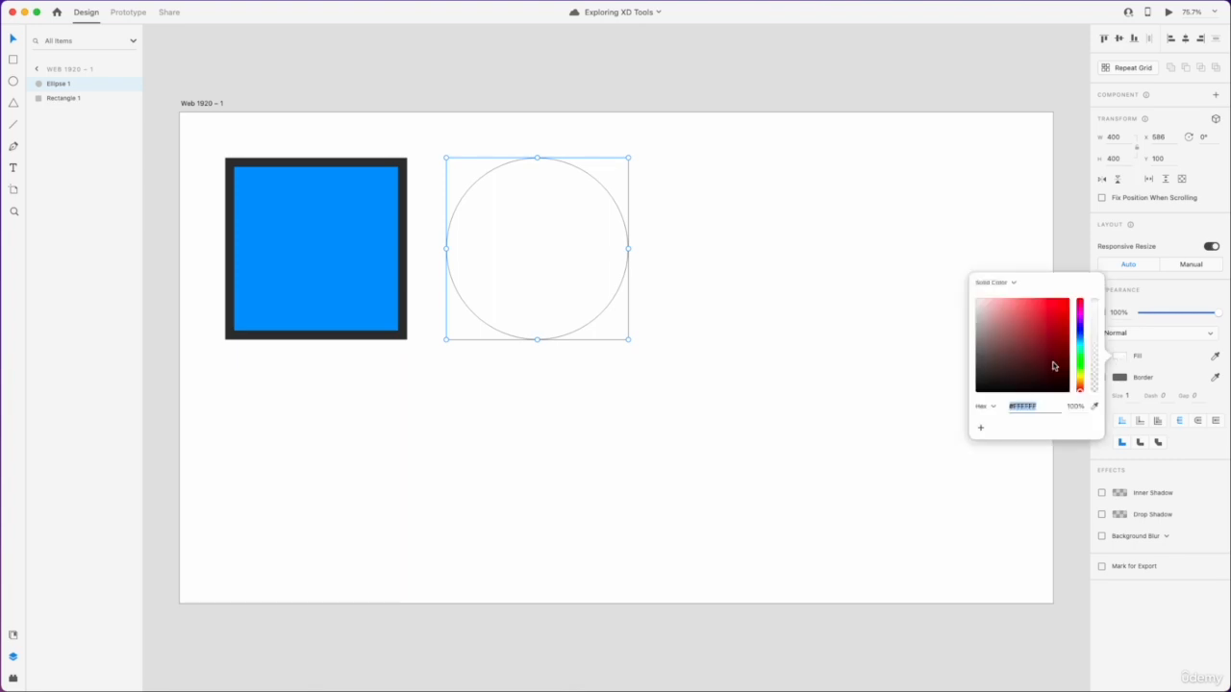
left_click_drag(1080, 385, 1079, 386)
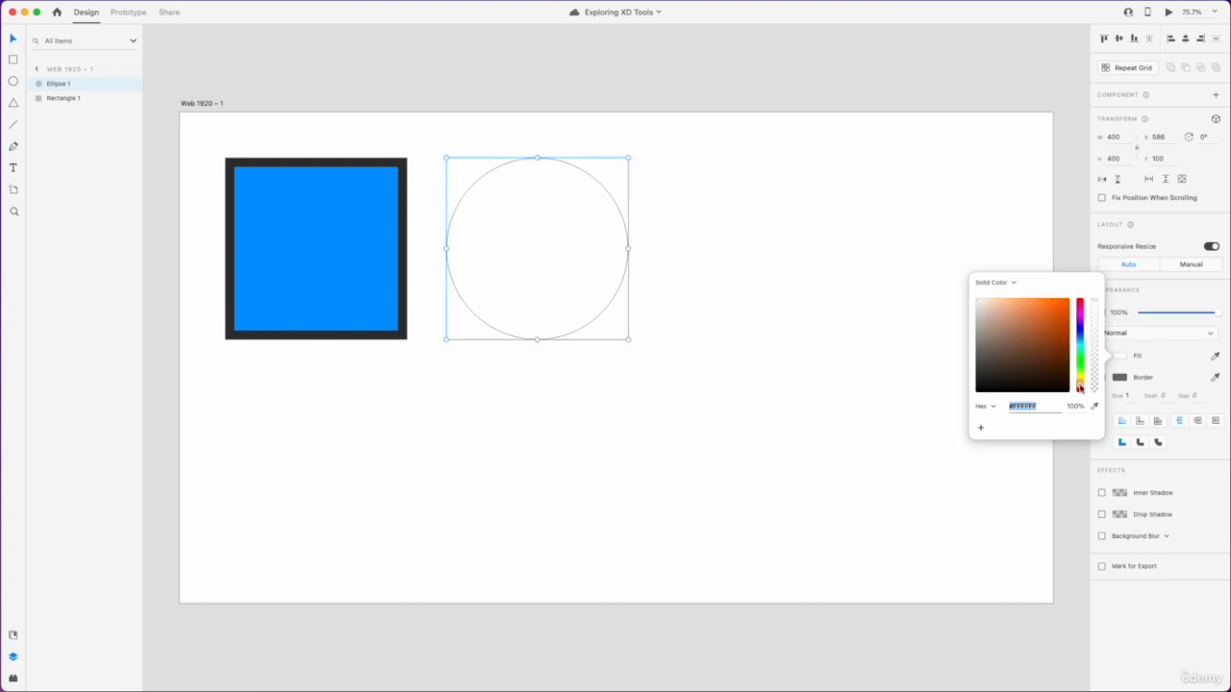
left_click(1030, 310)
mouse_move(1012, 319)
left_mouse_down()
mouse_move(1030, 324)
mouse_move(1070, 299)
left_mouse_up()
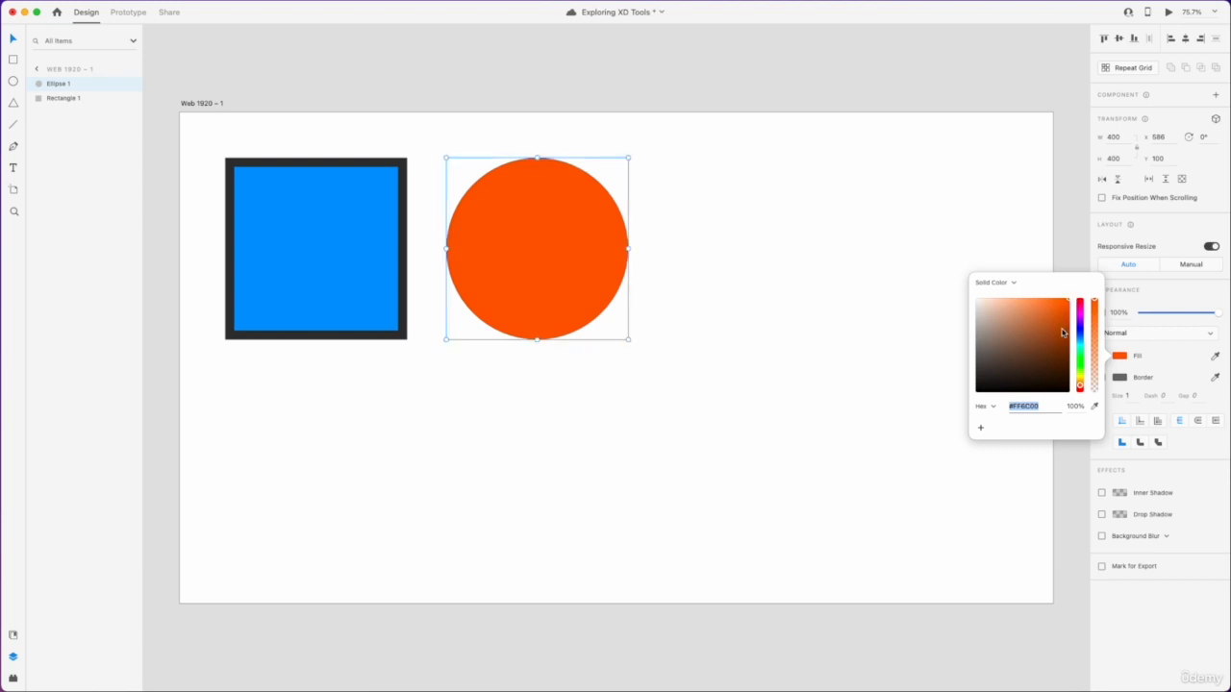
Set the circle's border size to 20.
left_click(1130, 400)
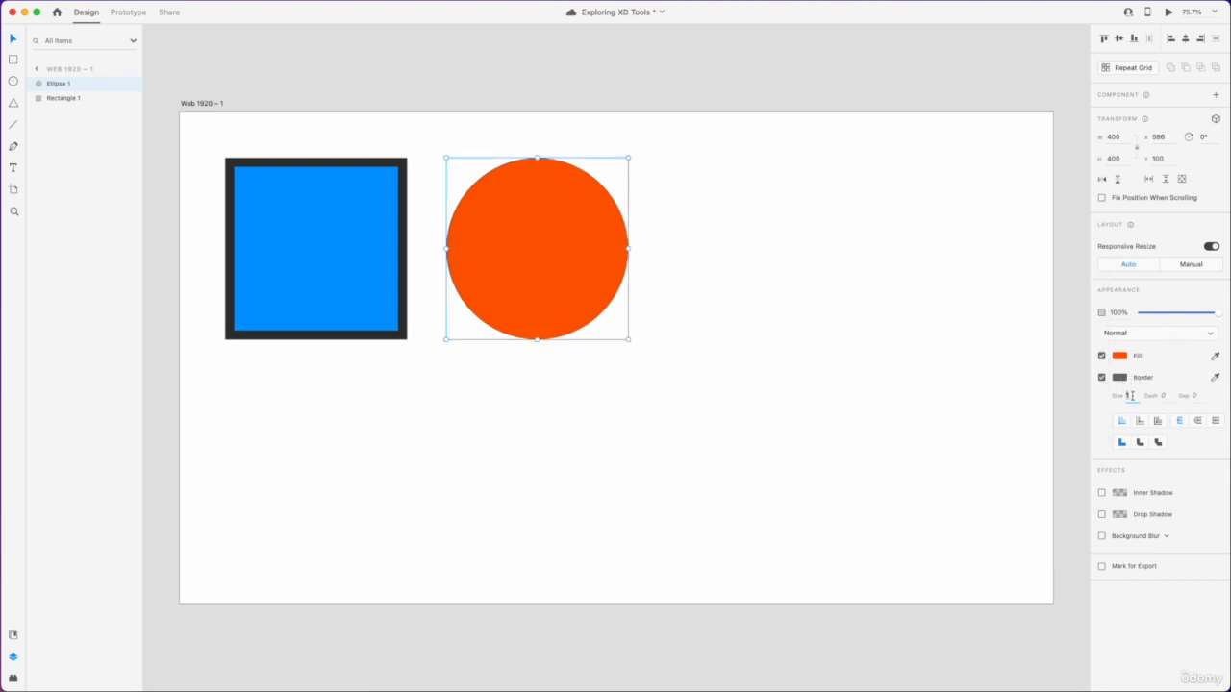
type("20")
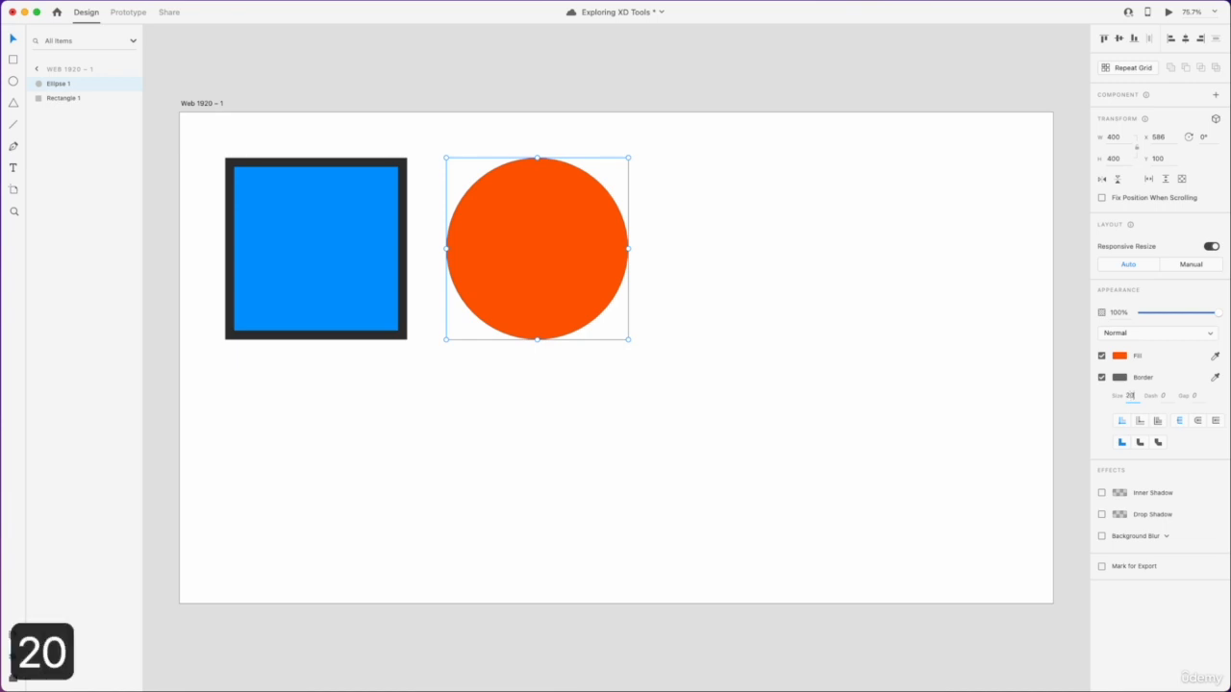
key("Return")
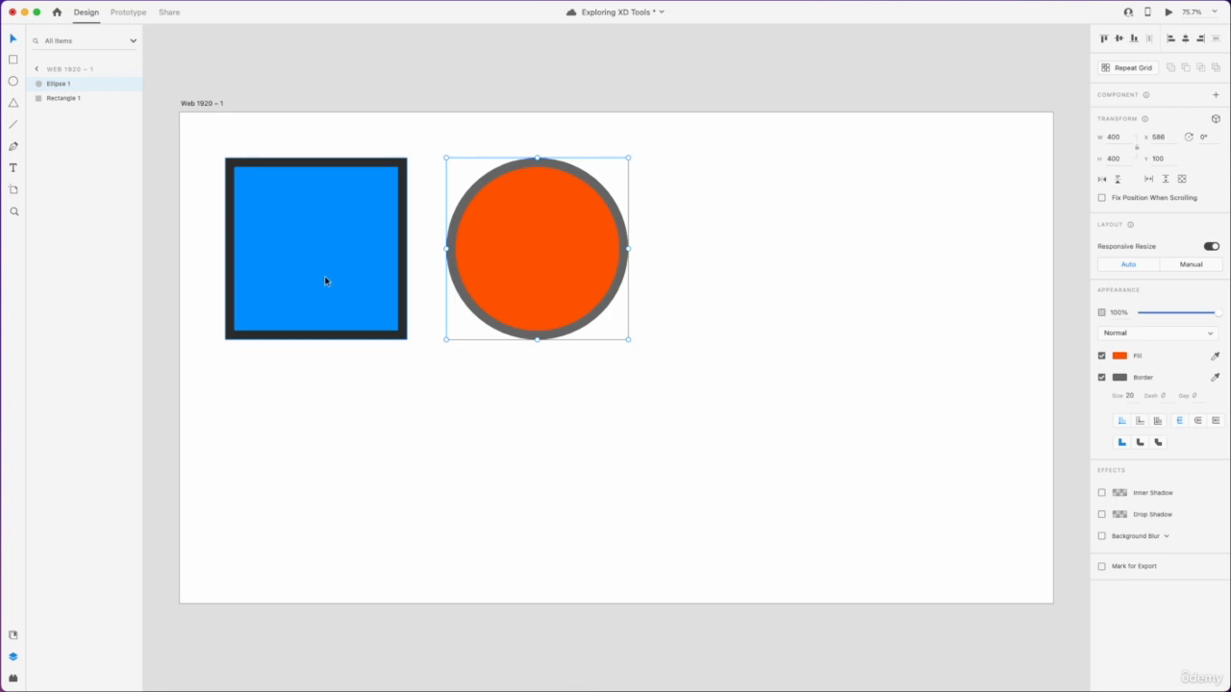
Change the circle's border colour to black (#000000) and save the document.
left_click(1119, 378)
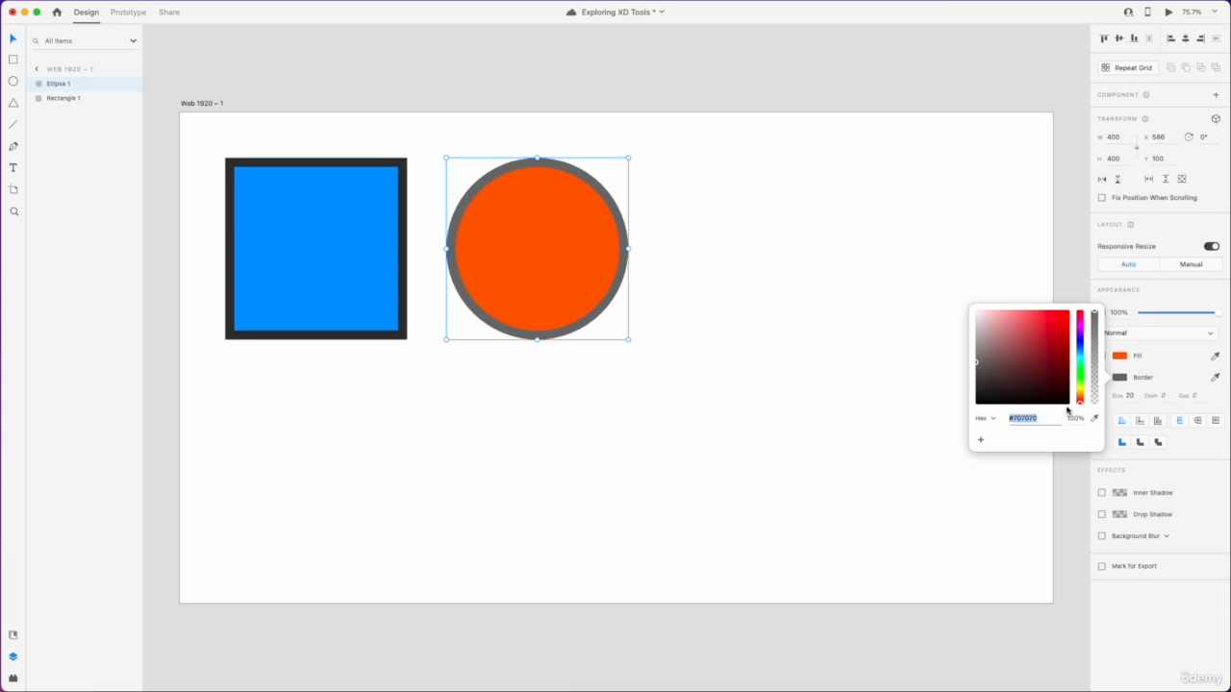
left_click(989, 364)
left_click_drag(989, 365, 1073, 411)
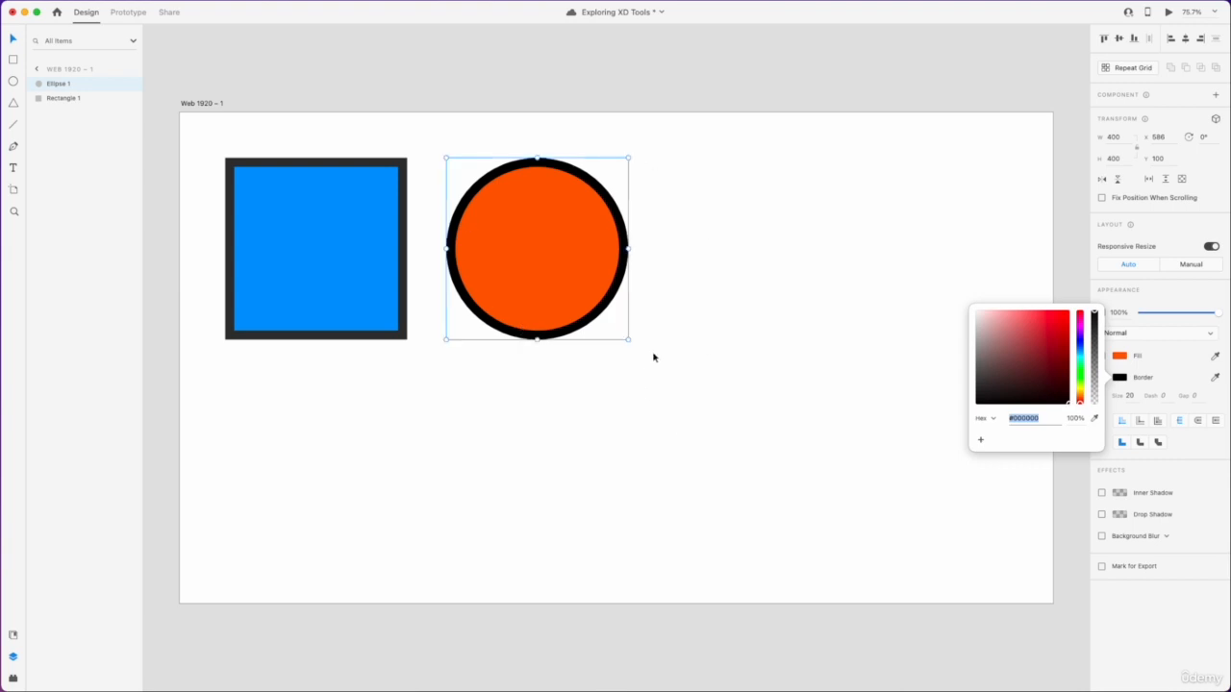
left_click(1124, 385)
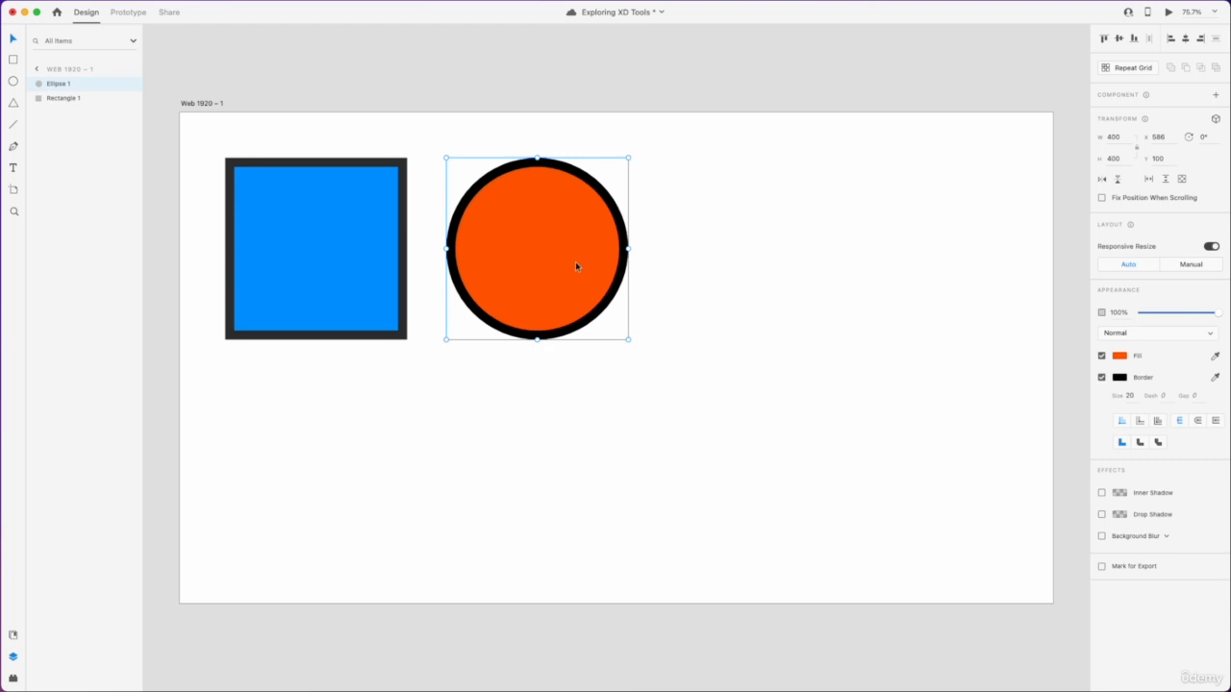
key("super+s")
Try filling the square with the circle's orange and black using the eyedropper, and undo both fills.
left_click(290, 281)
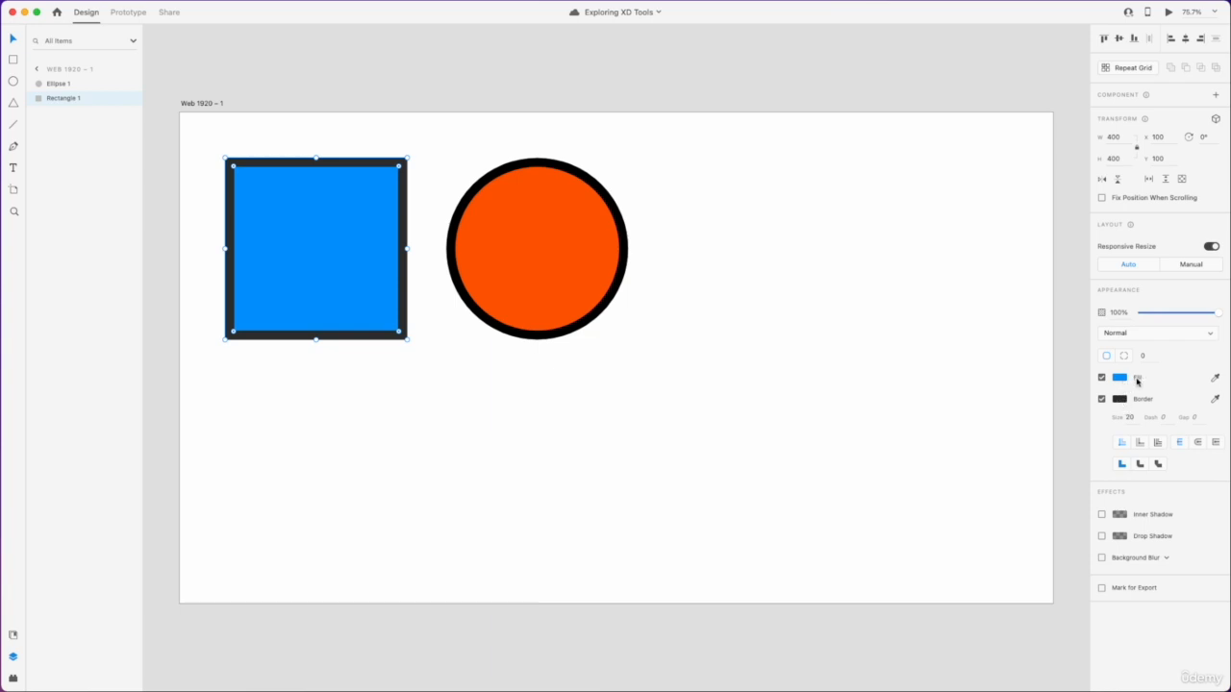
left_click(1216, 379)
left_click(527, 260)
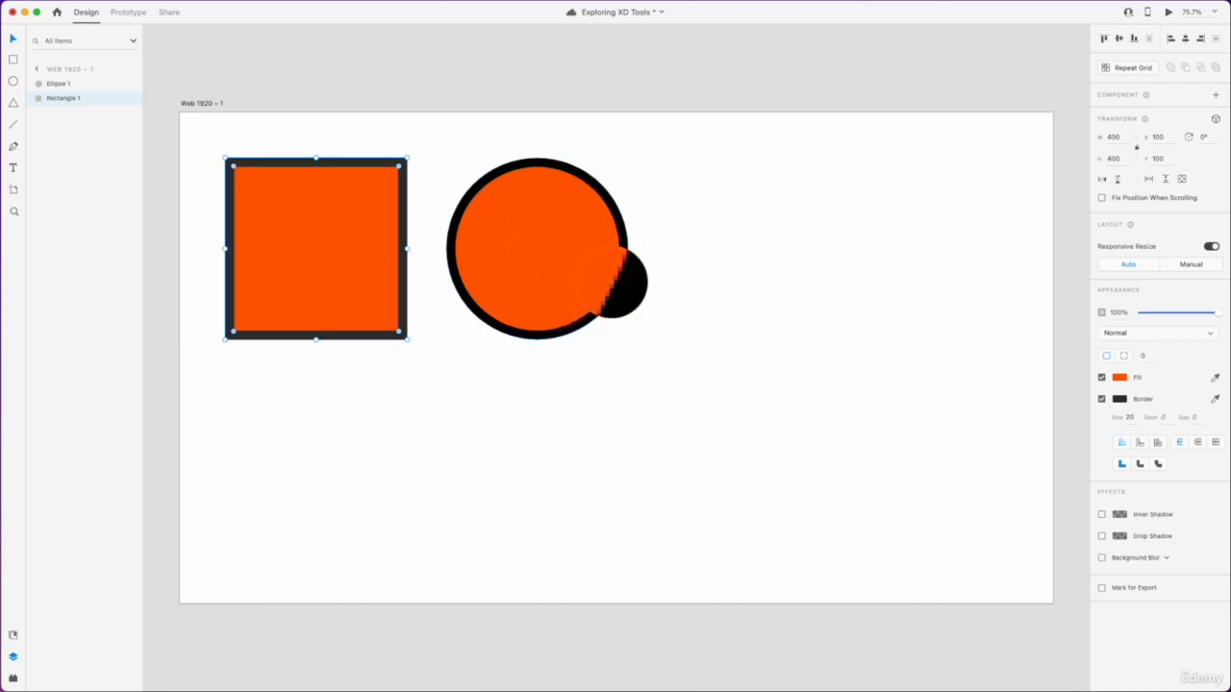
left_click(619, 278)
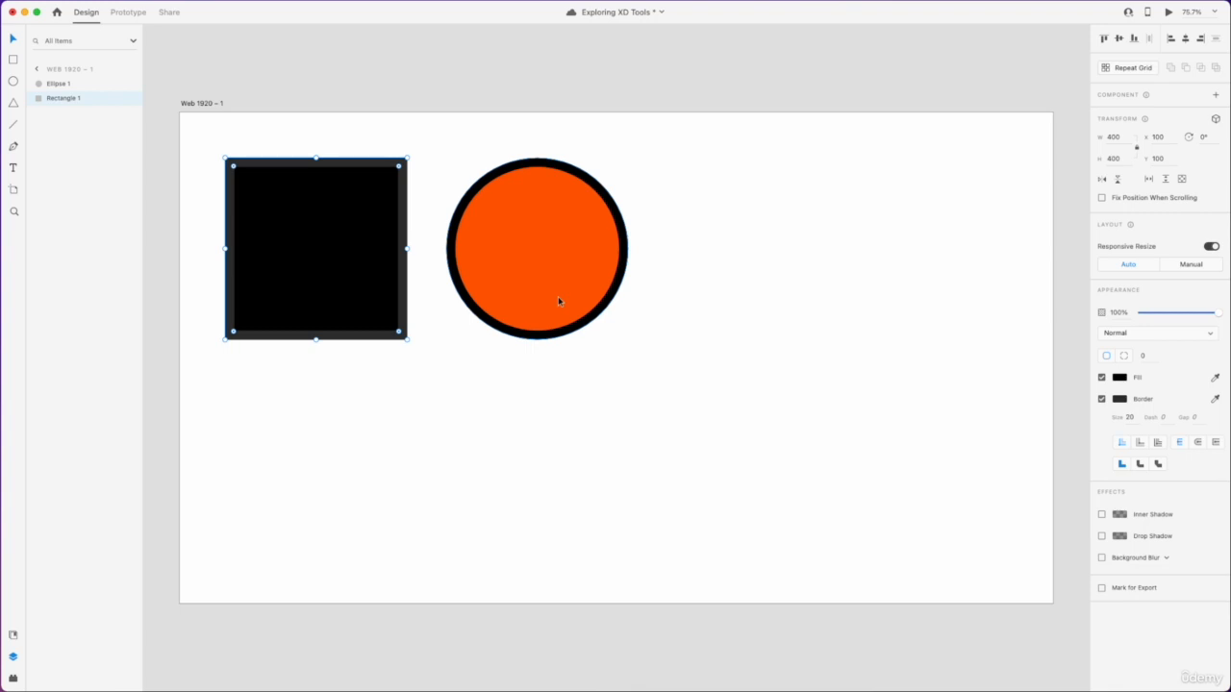
key("super+z")
key("super+z")
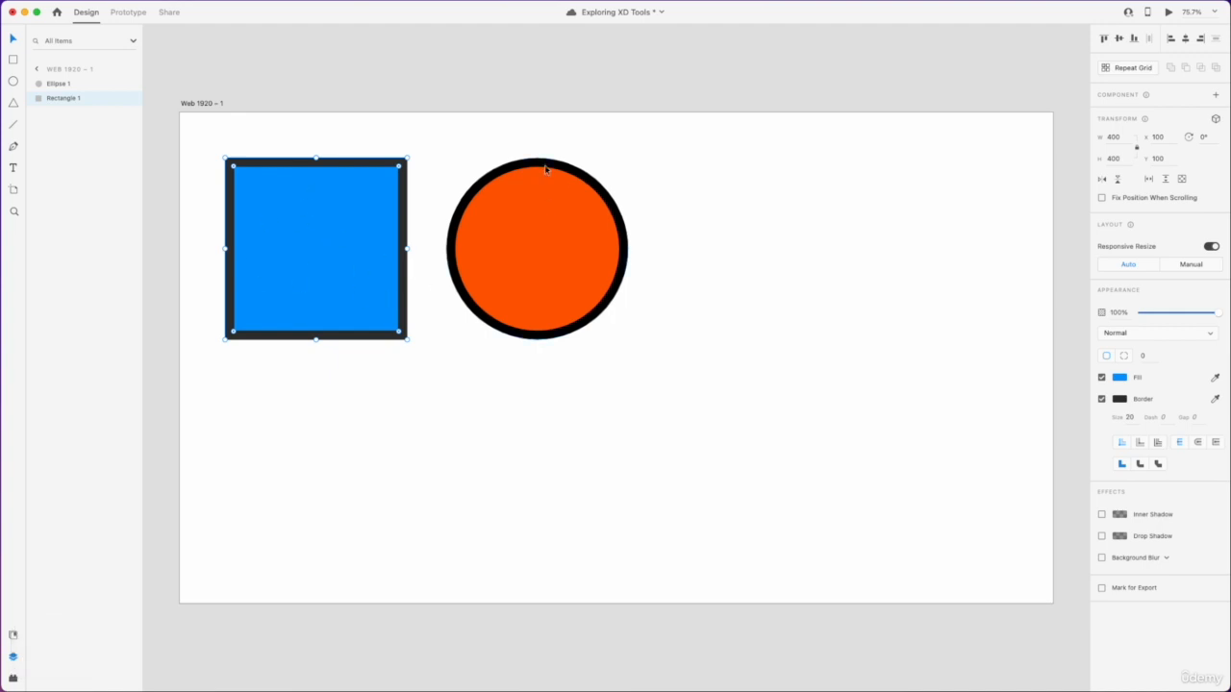
Copy the orange circle, paste a duplicate, and undo the trial move so the duplicate sits exactly over the original.
left_click(554, 277)
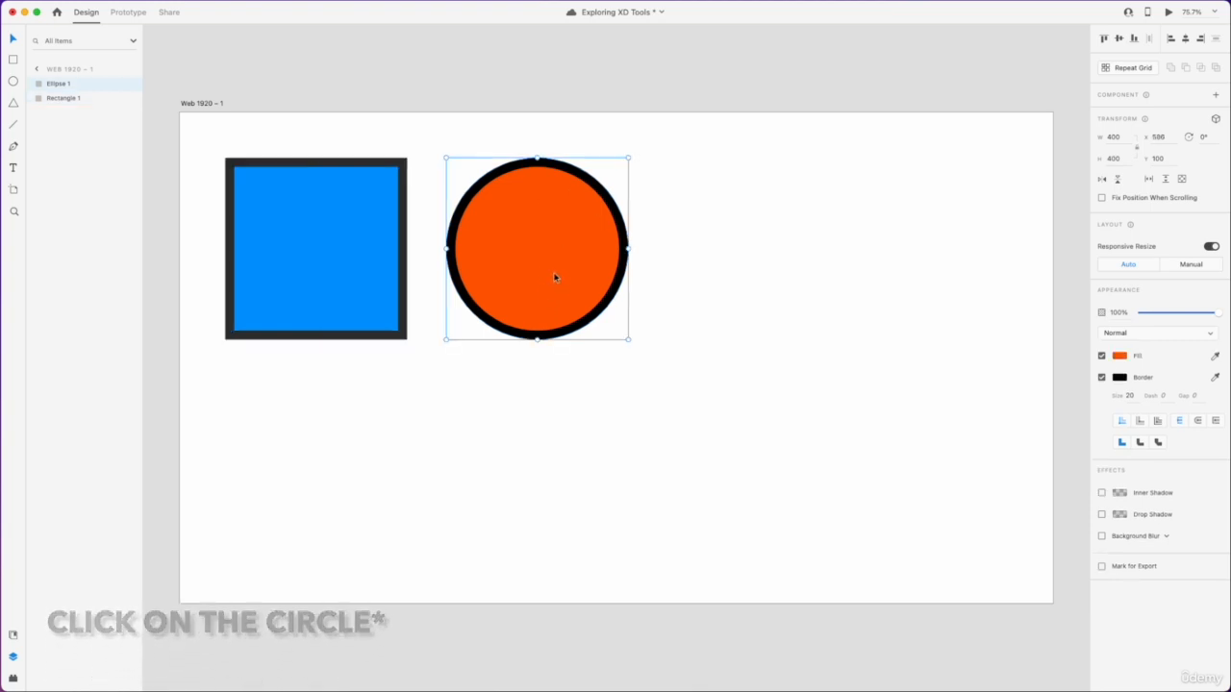
key("super+c")
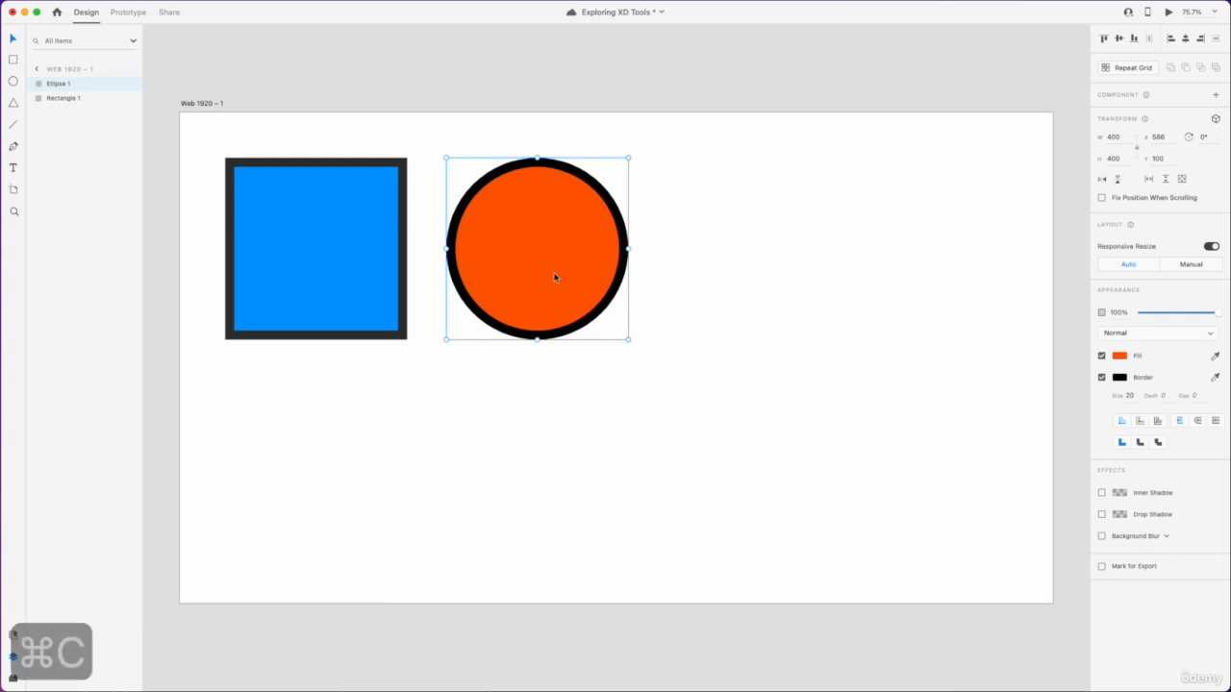
left_click(385, 285)
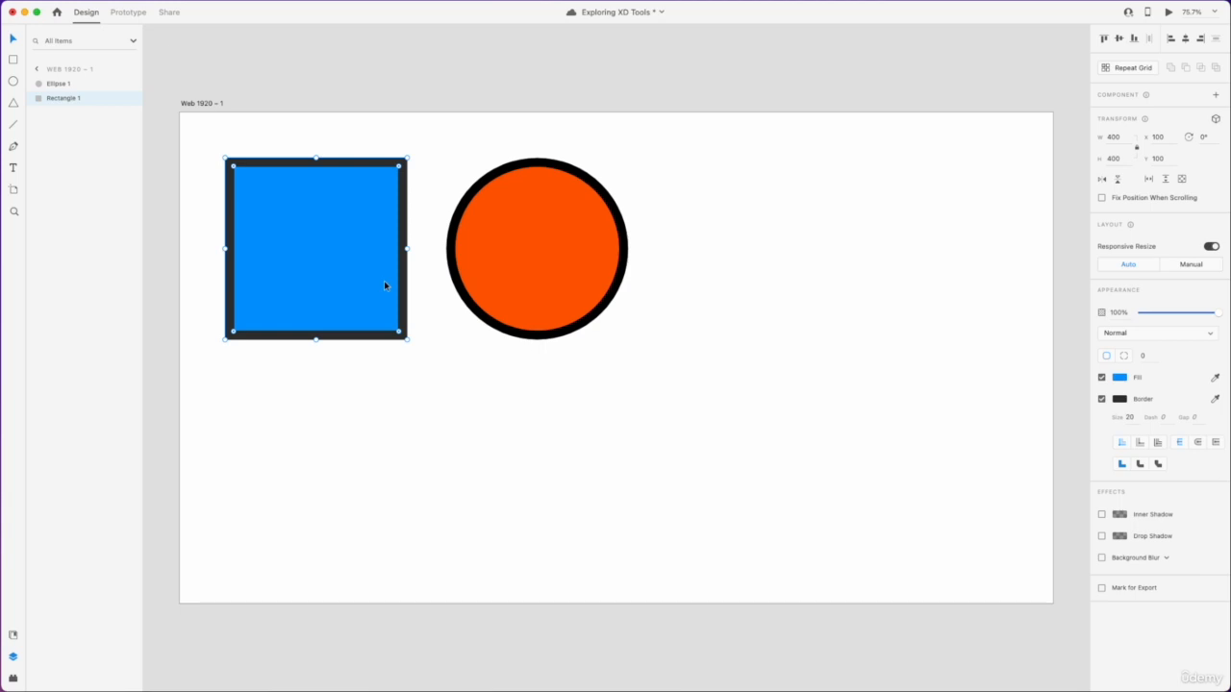
key("super+v")
left_click_drag(560, 232, 666, 296)
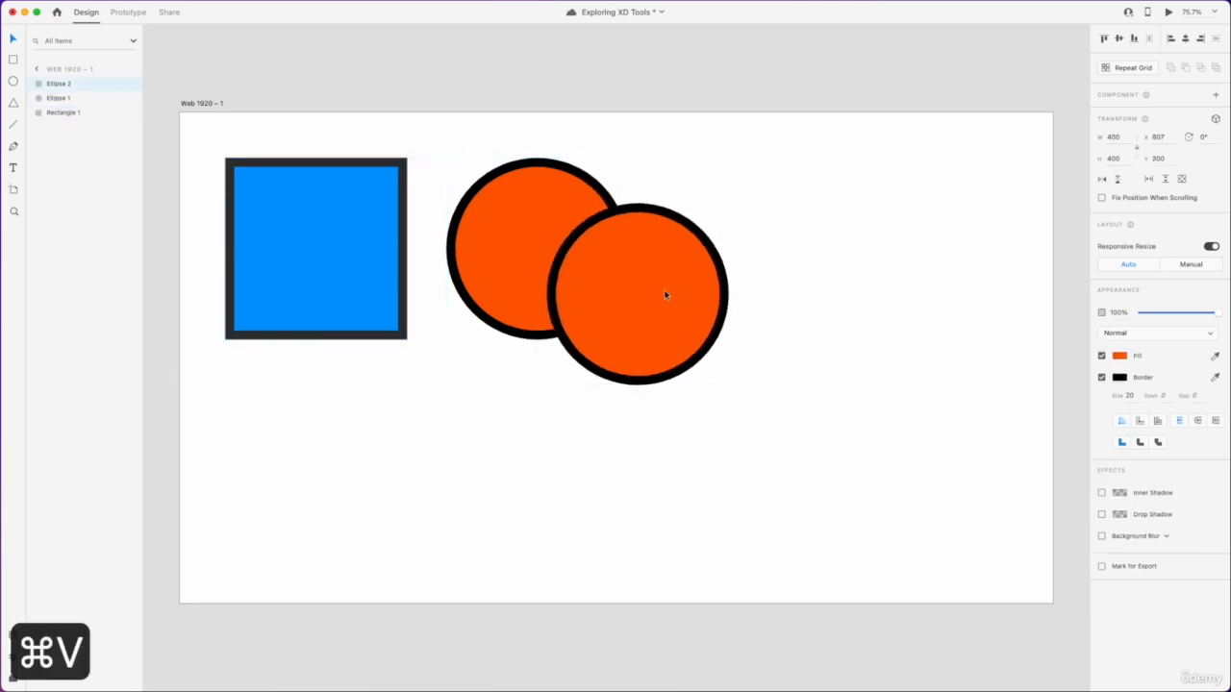
key("super+z")
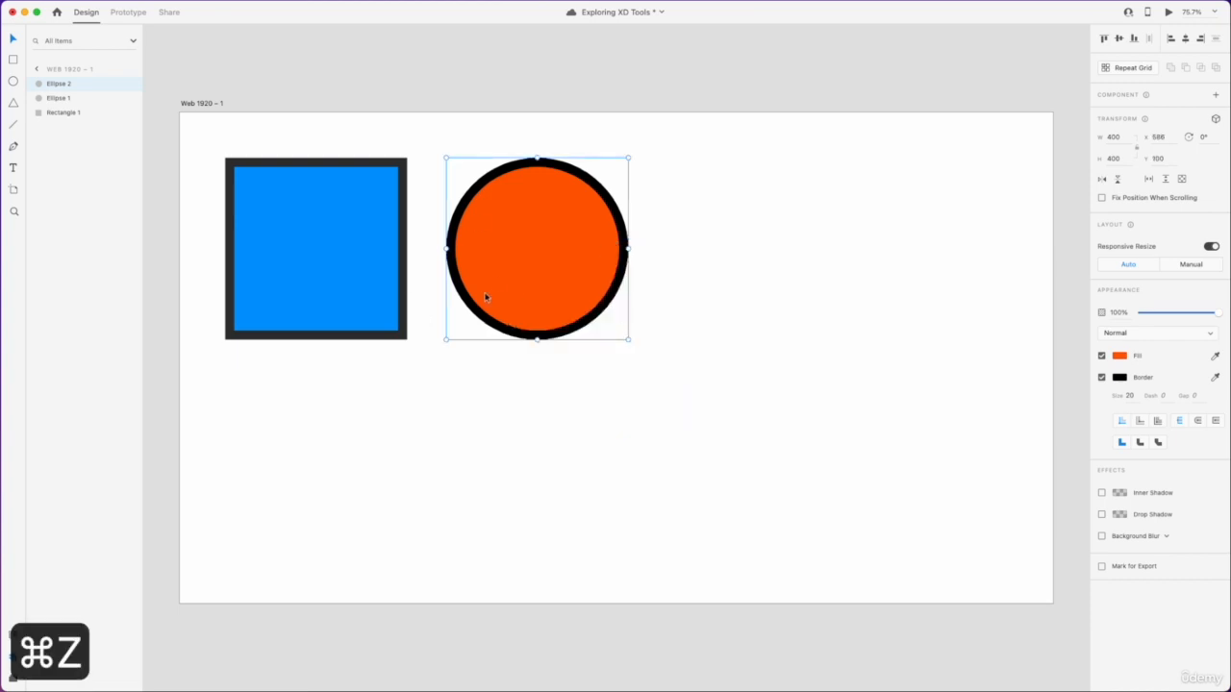
Paste the copied circle's appearance onto the blue square and save the document.
left_click(284, 238)
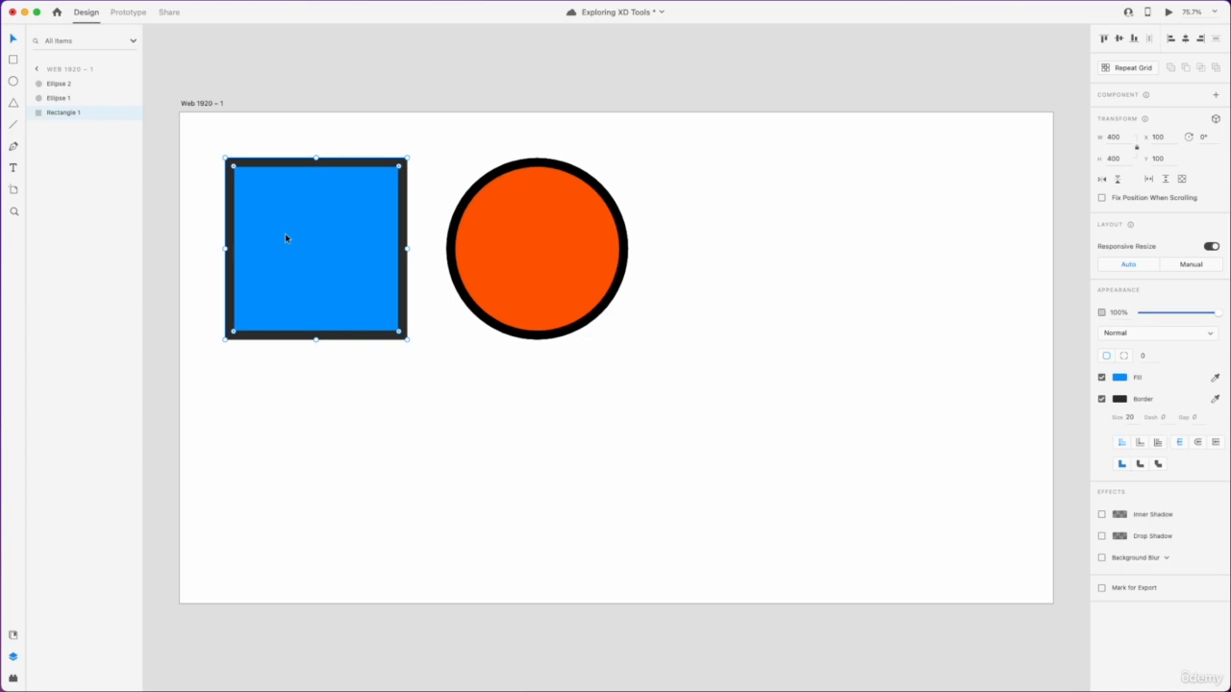
key("alt+super+v")
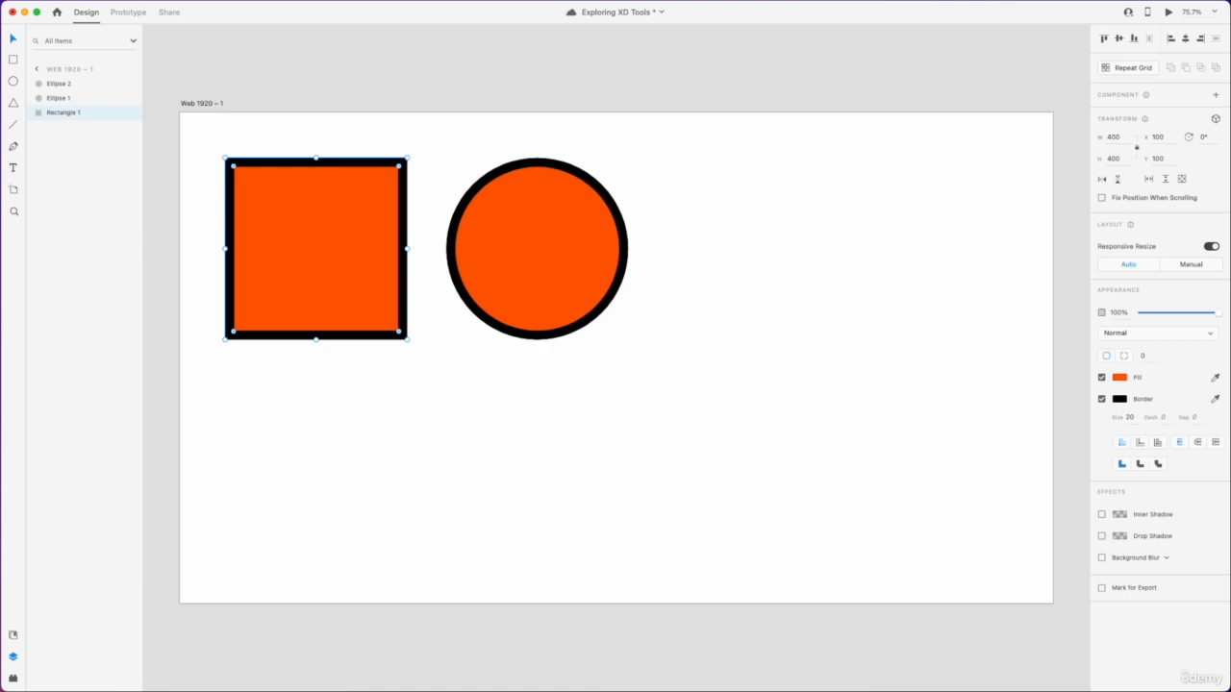
left_click(430, 171)
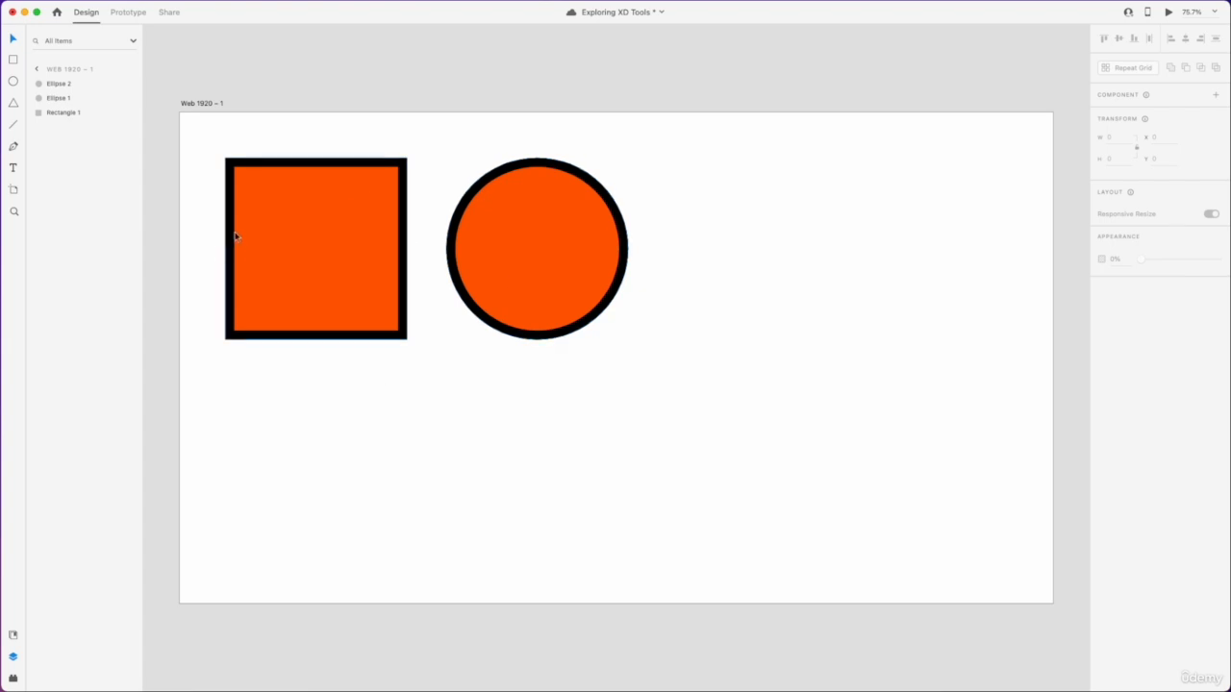
key("super+s")
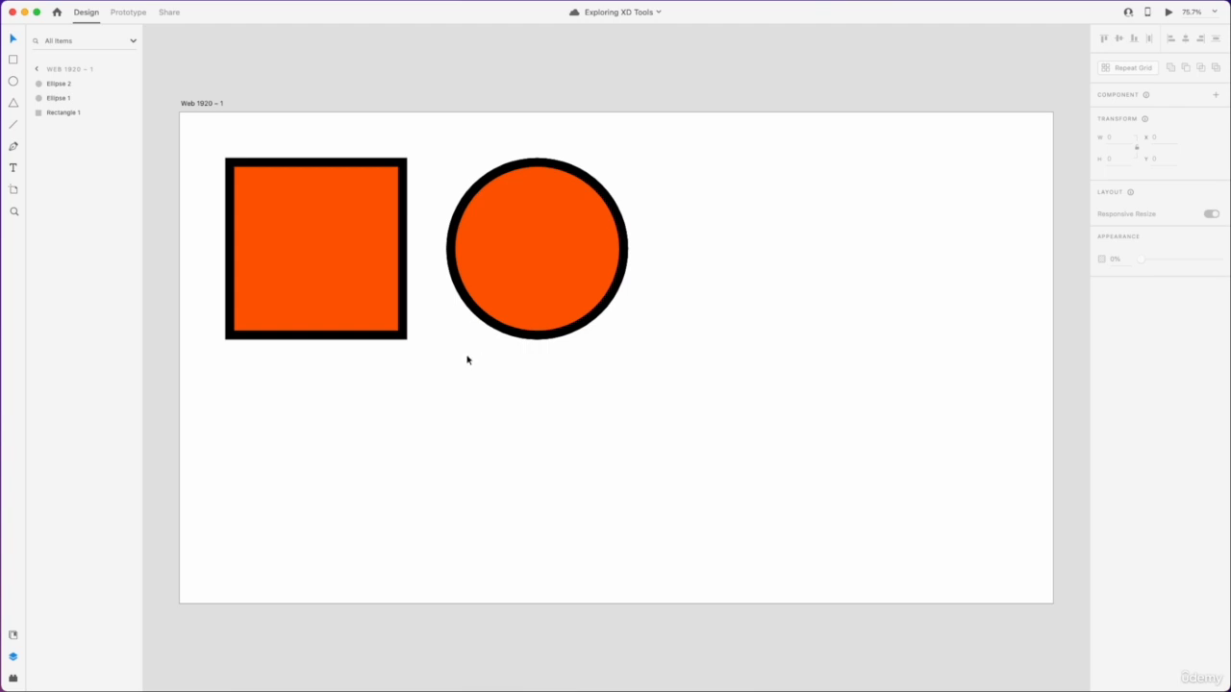
Try resizing the square from its upper-right corner, and undo the resize.
left_click(368, 286)
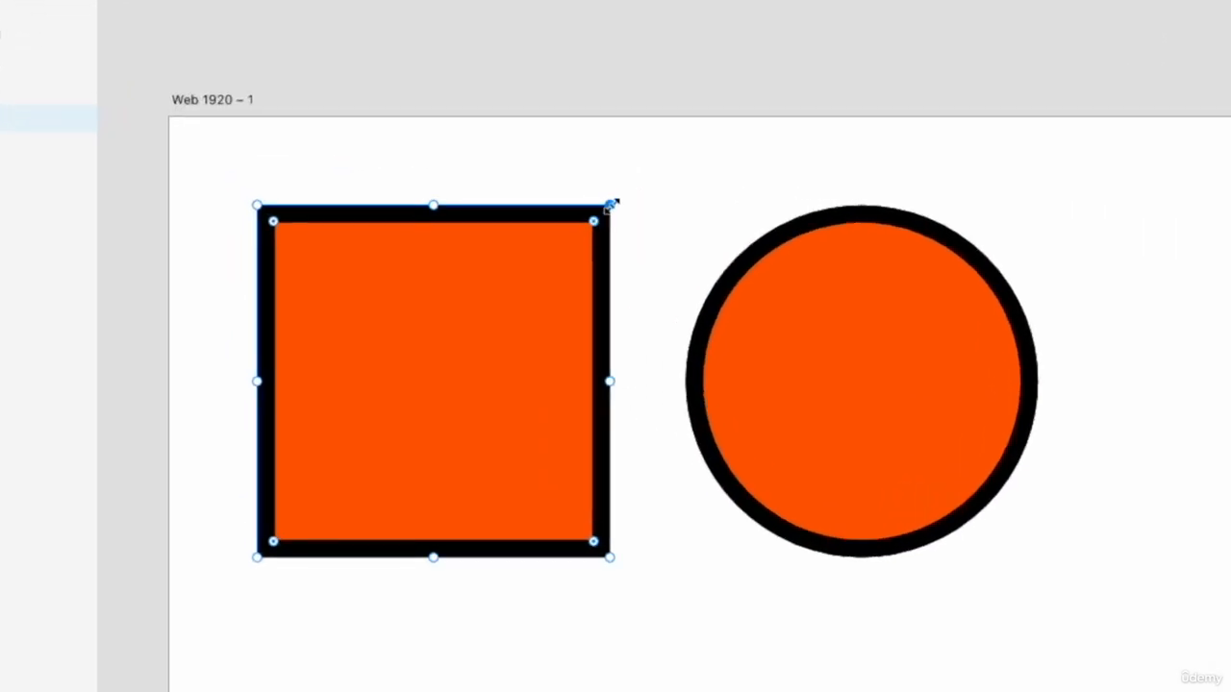
left_click_drag(611, 203, 595, 257)
key("ctrl+z")
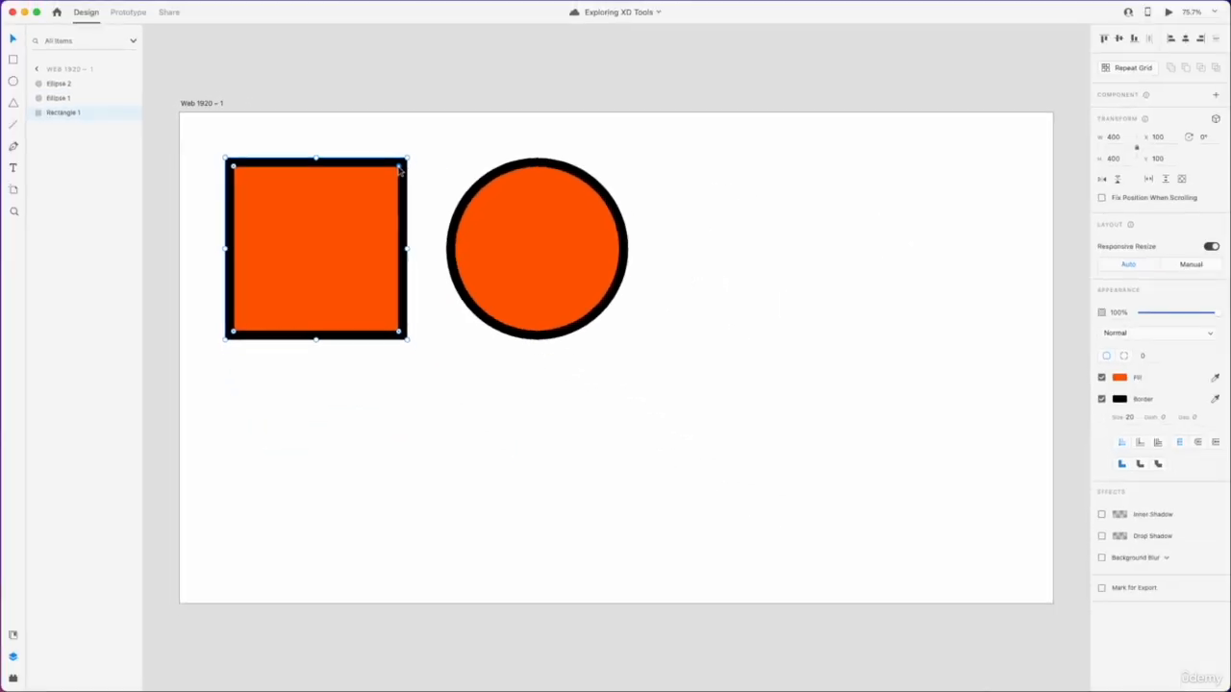
Round all of the square's corners to a radius of 75 and save the document.
left_click_drag(400, 171, 379, 191)
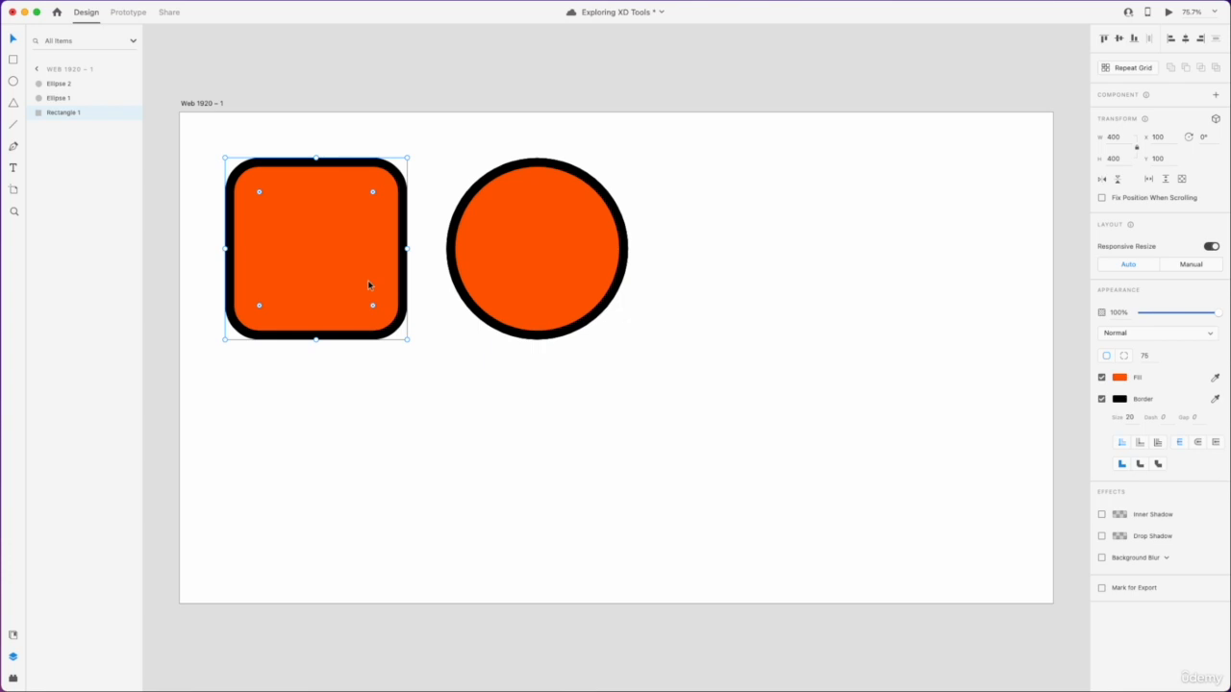
key("super+s")
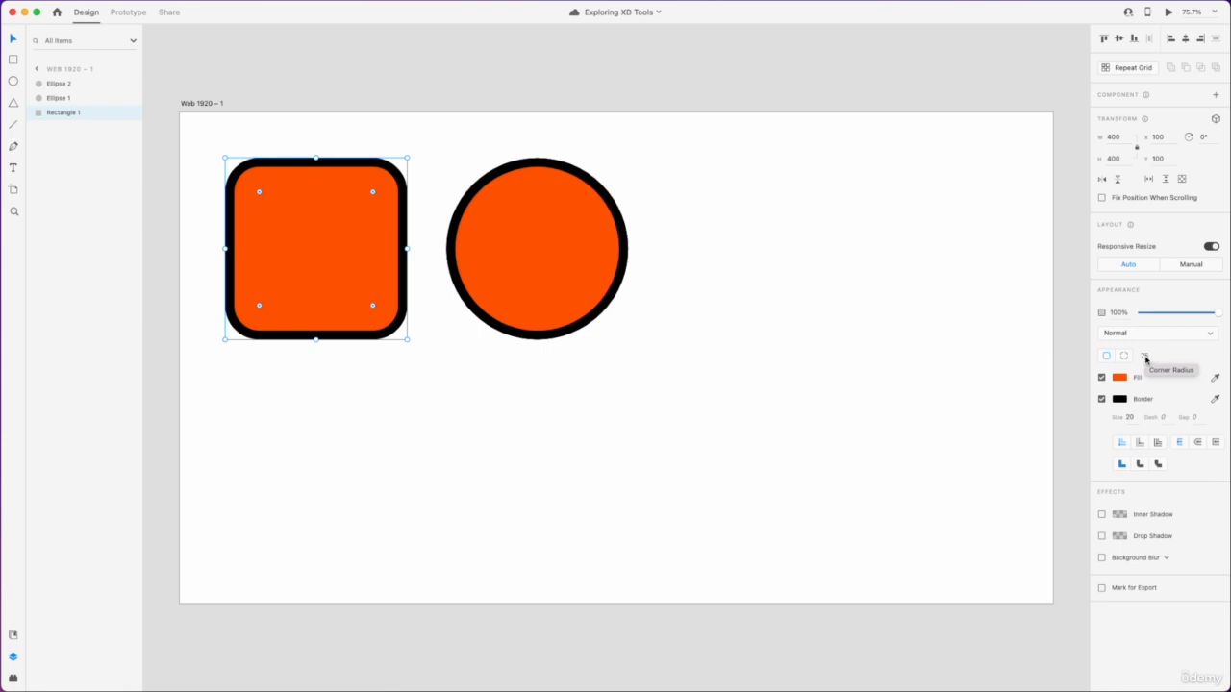
Set the radius of all the square's corners to 25.
left_click(1145, 358)
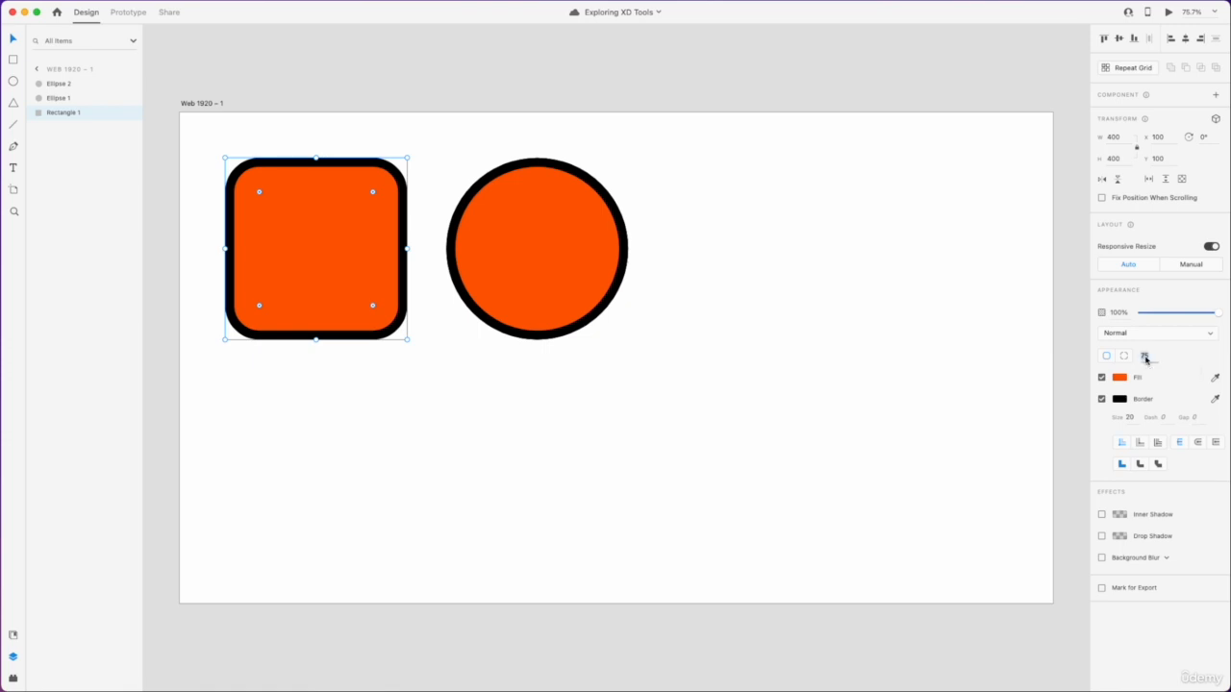
type("25")
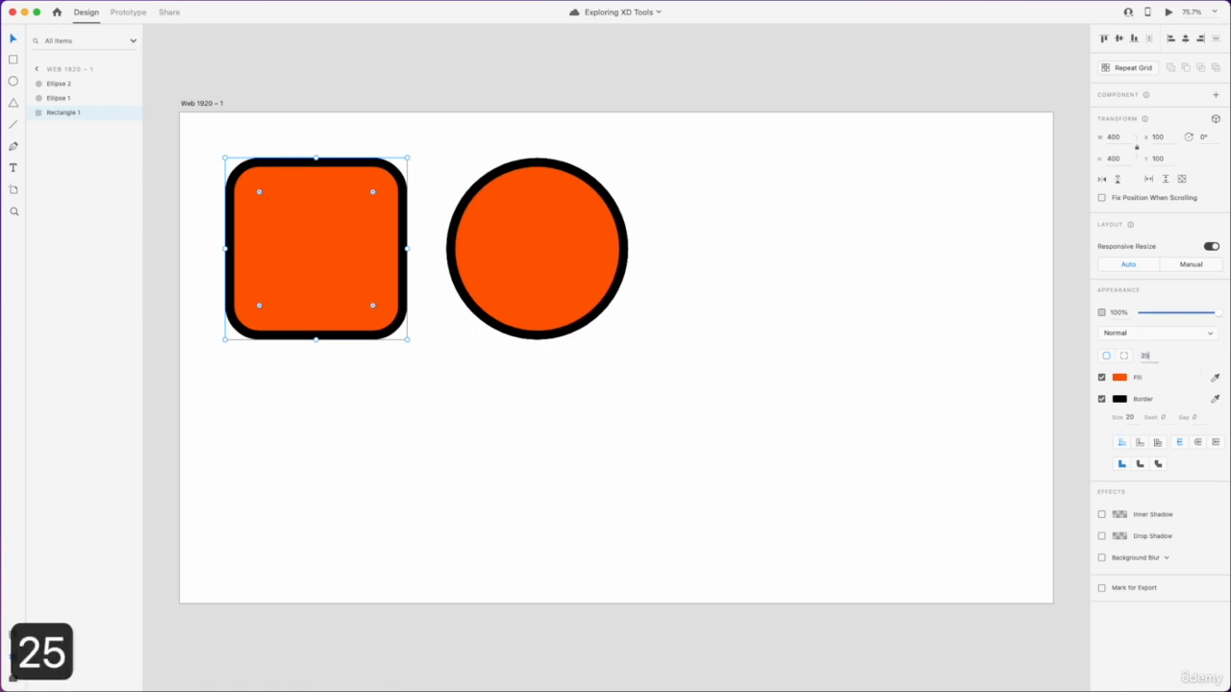
key("Return")
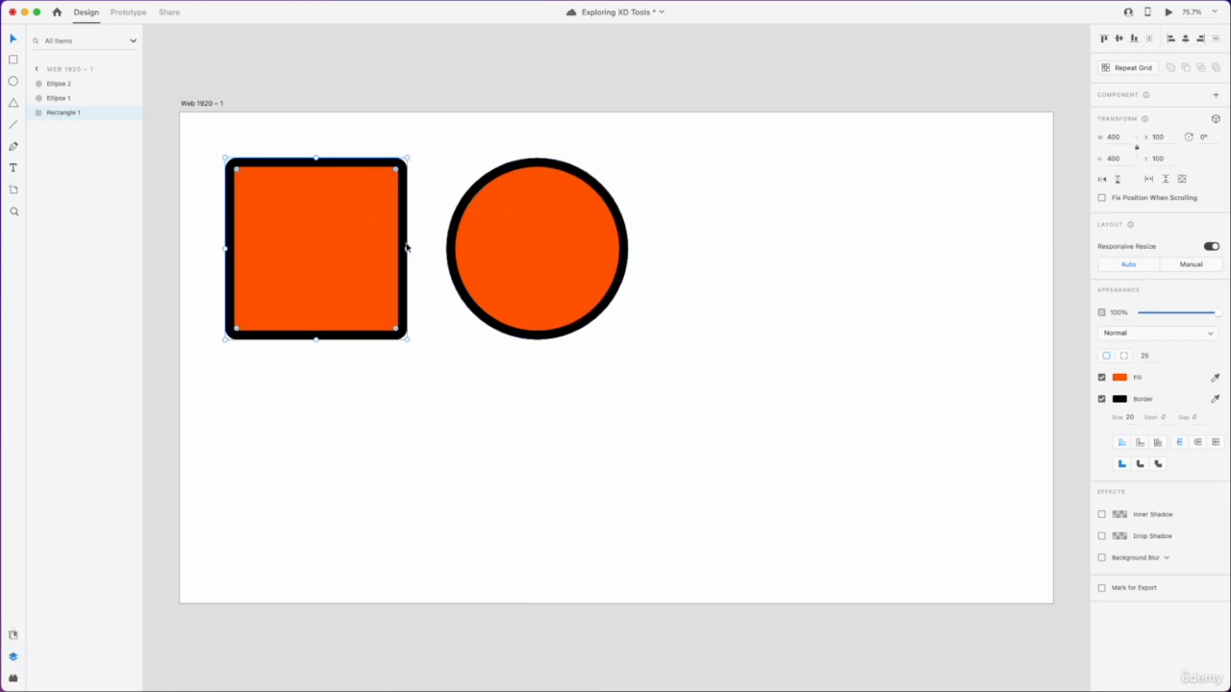
Give the square a separate radius for each corner and set its upper-left corner radius to 75.
left_click(1124, 356)
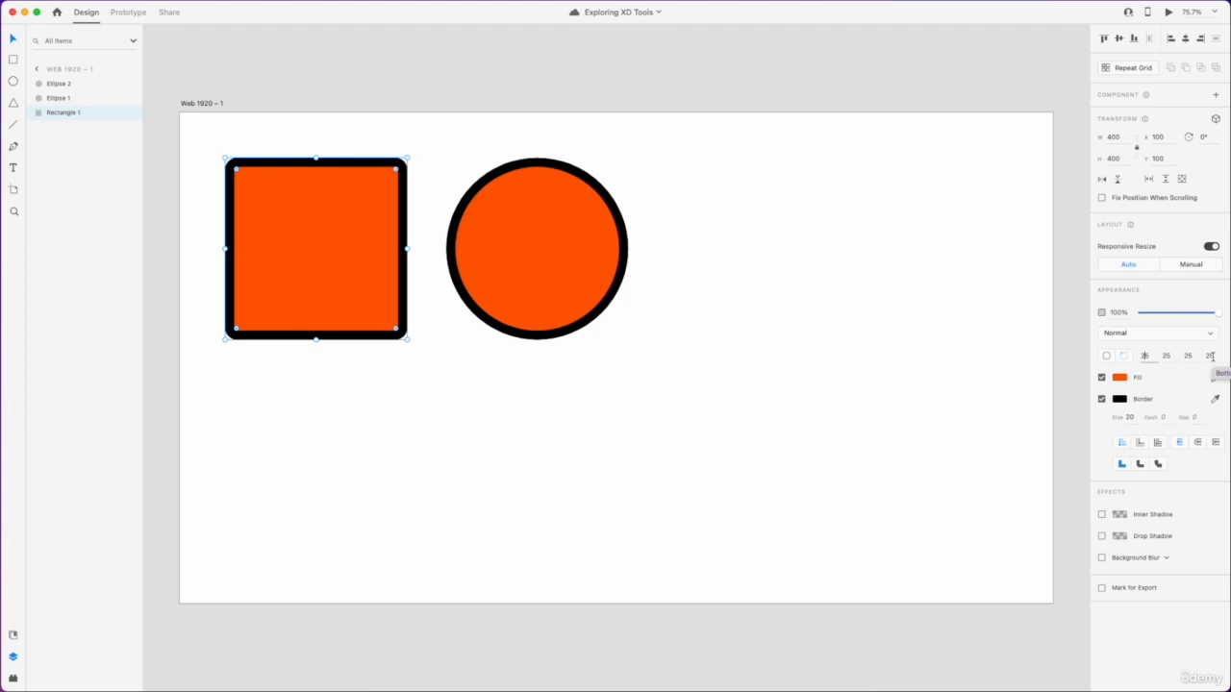
left_click(1144, 356)
type("75")
key("Return")
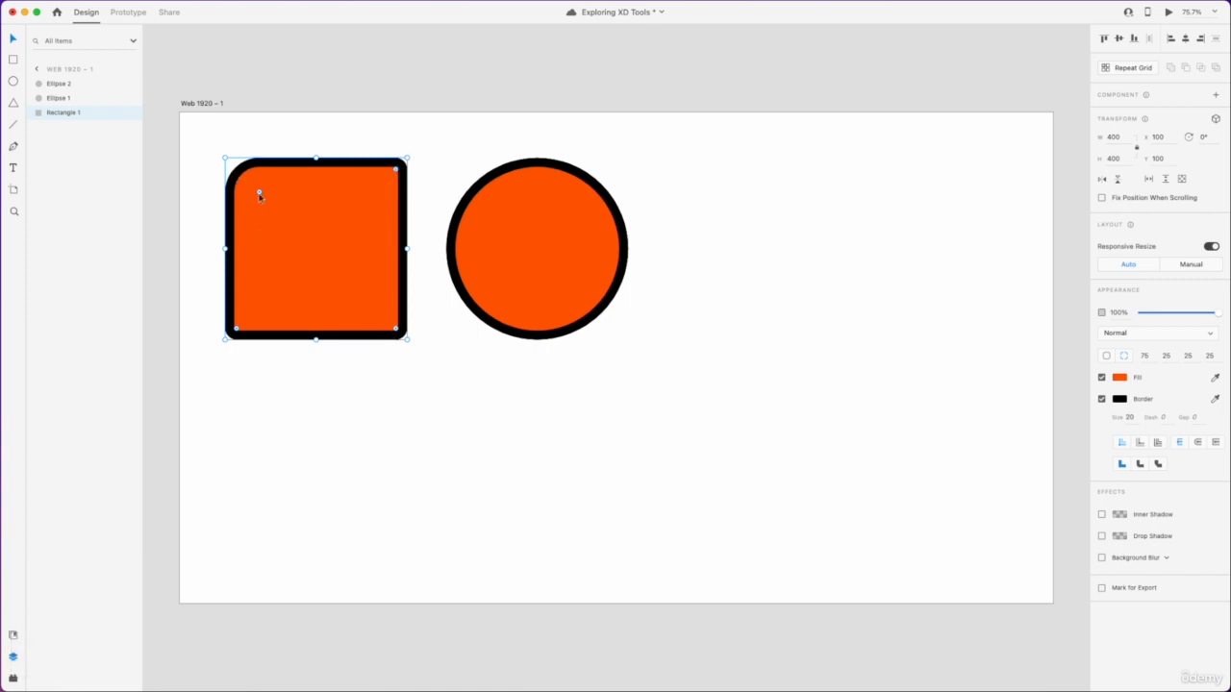
Try rounding all four corners together to about 85, undo it, and round only the upper-left to about 123 and lower-right to about 140.
mouse_move(260, 192)
left_mouse_down()
mouse_move(270, 205)
mouse_move(261, 200)
left_mouse_up()
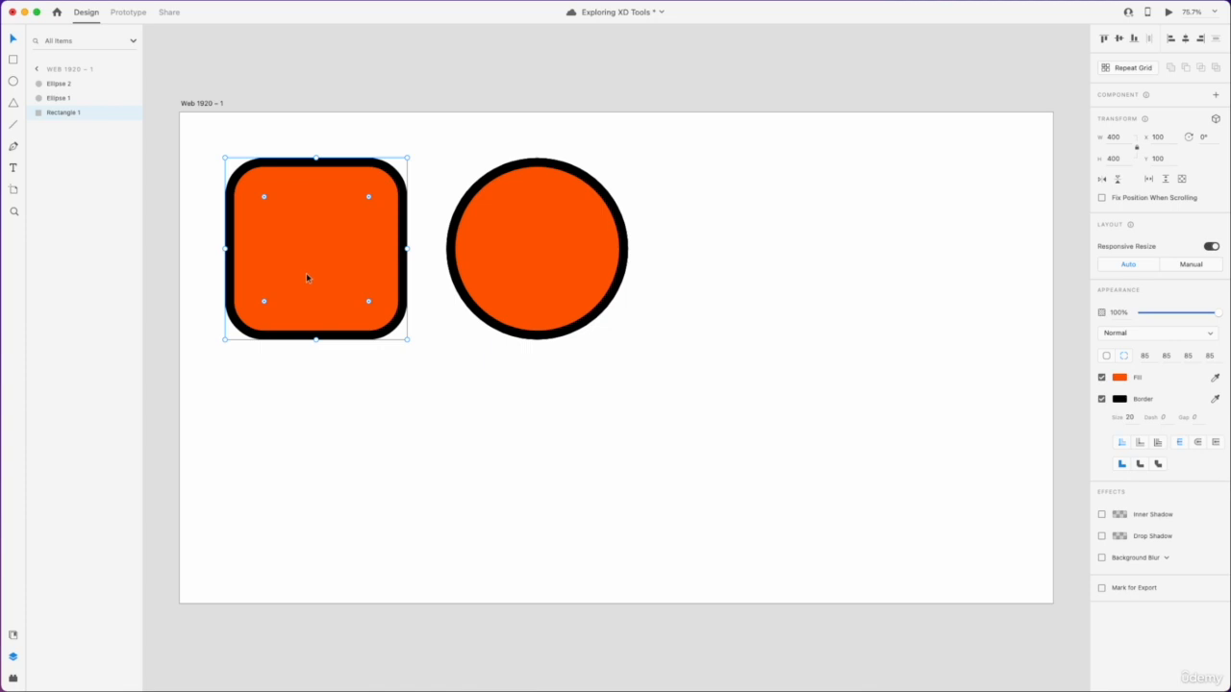
key("super+z")
left_click_drag(261, 195, 281, 213)
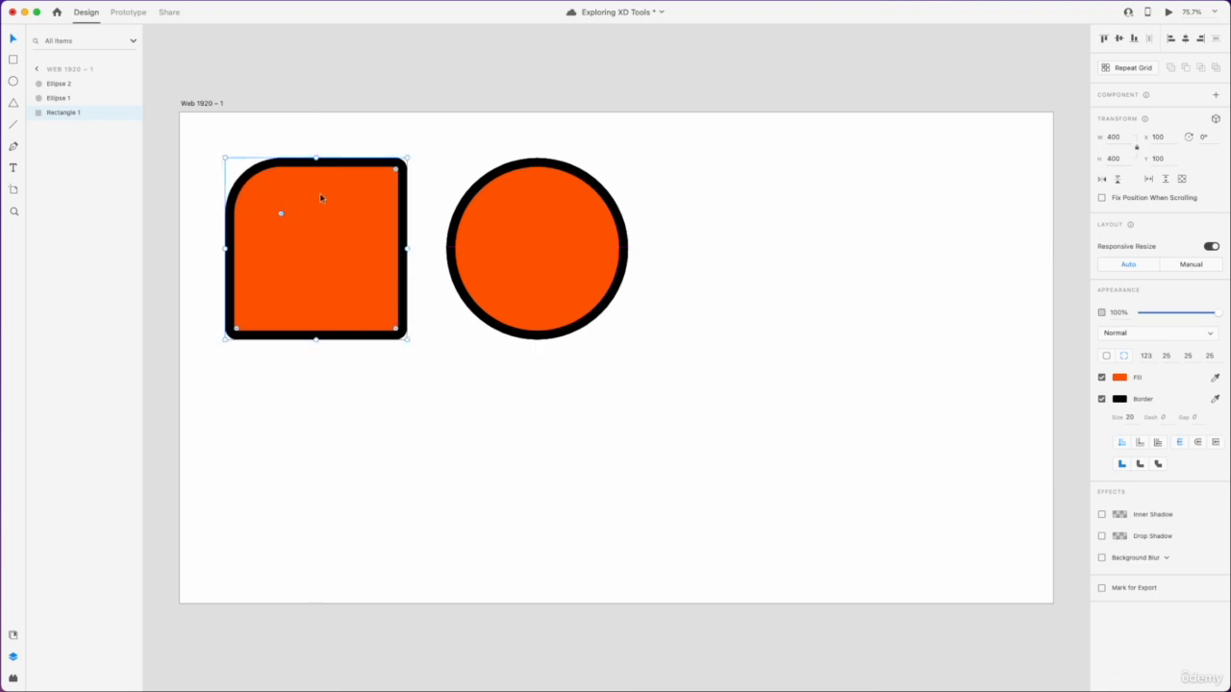
left_click_drag(396, 332, 352, 277)
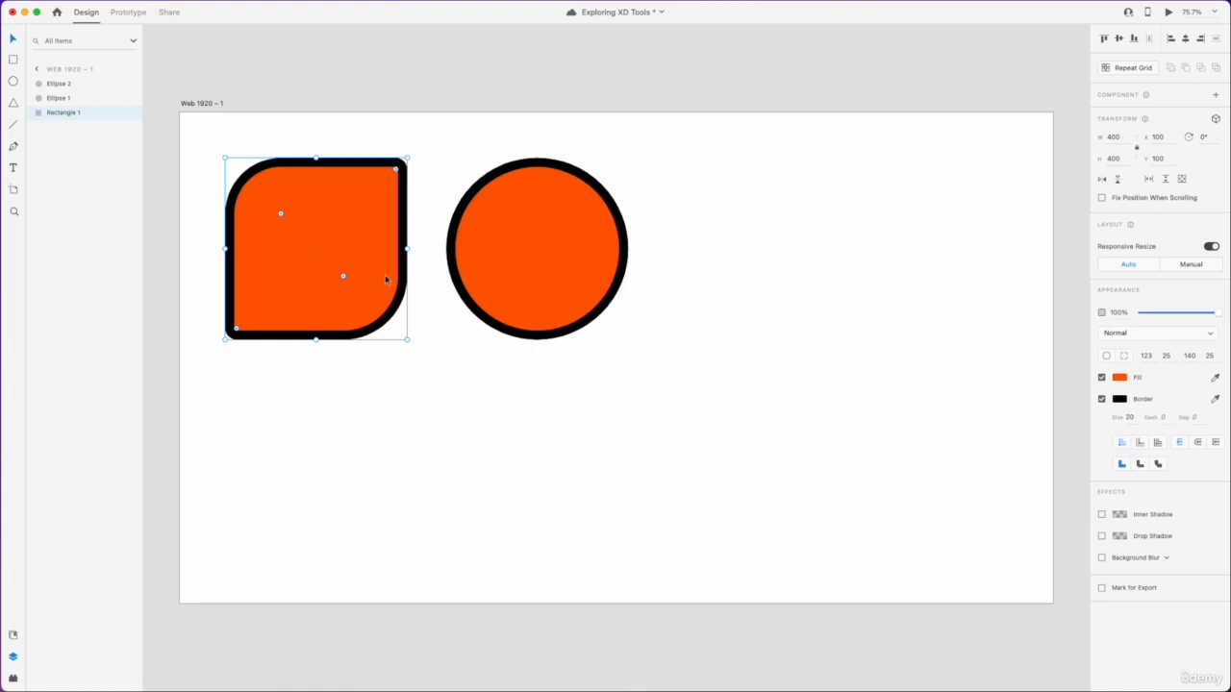
Undo the individual corner changes, switch the square back to one shared radius for all corners, and deselect it.
key("super+z")
key("super+z")
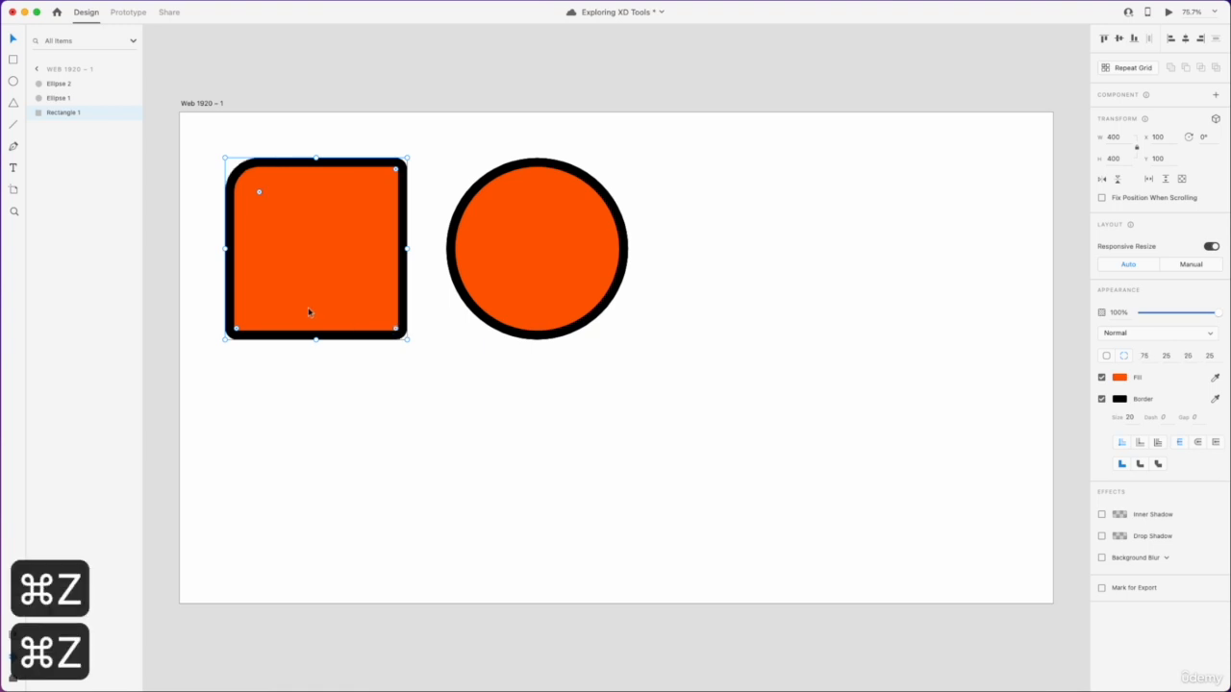
key("super+z")
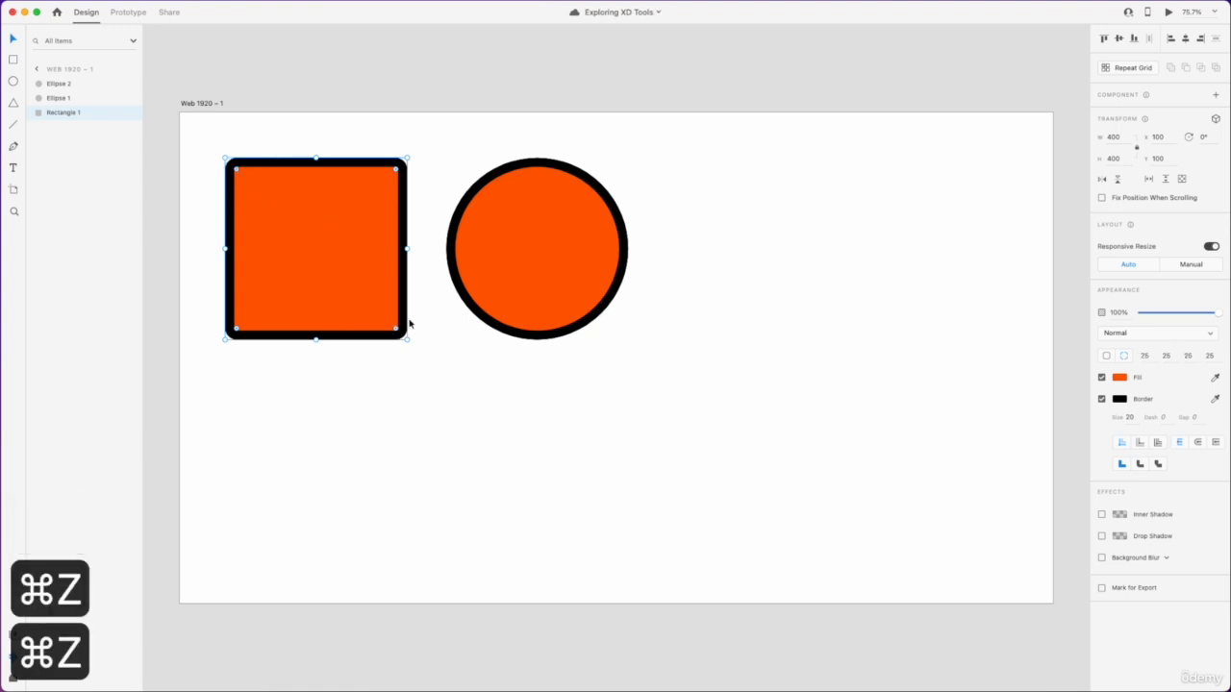
left_click(1106, 355)
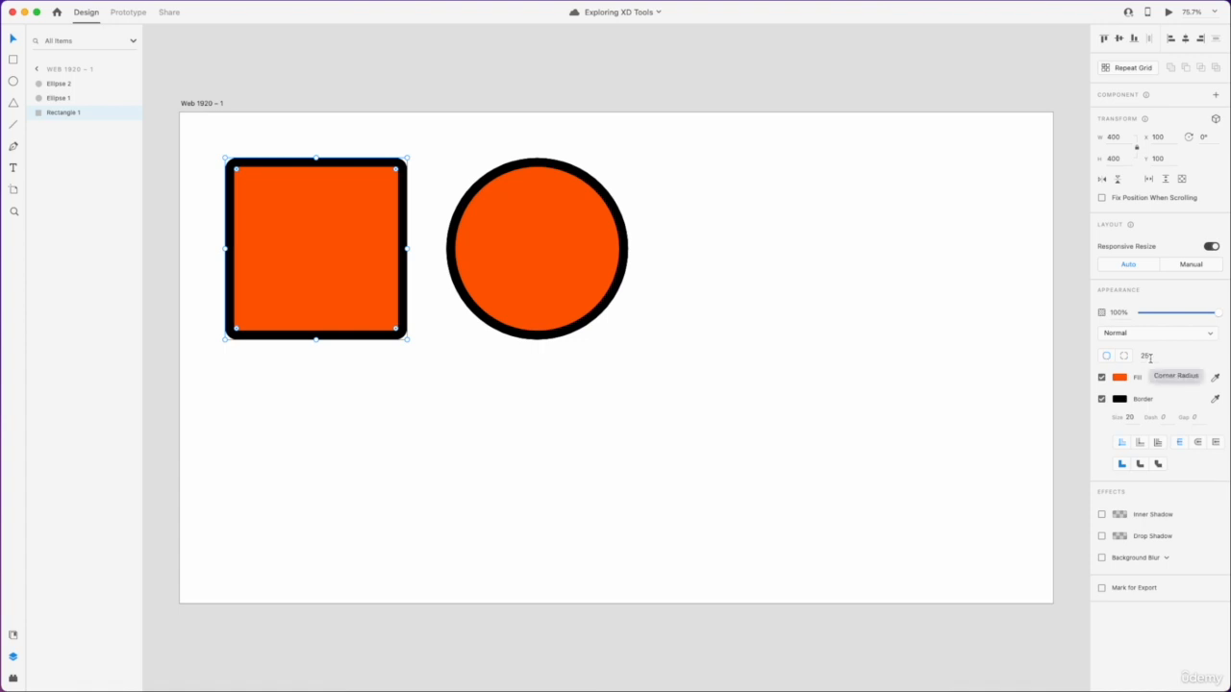
left_click(588, 389)
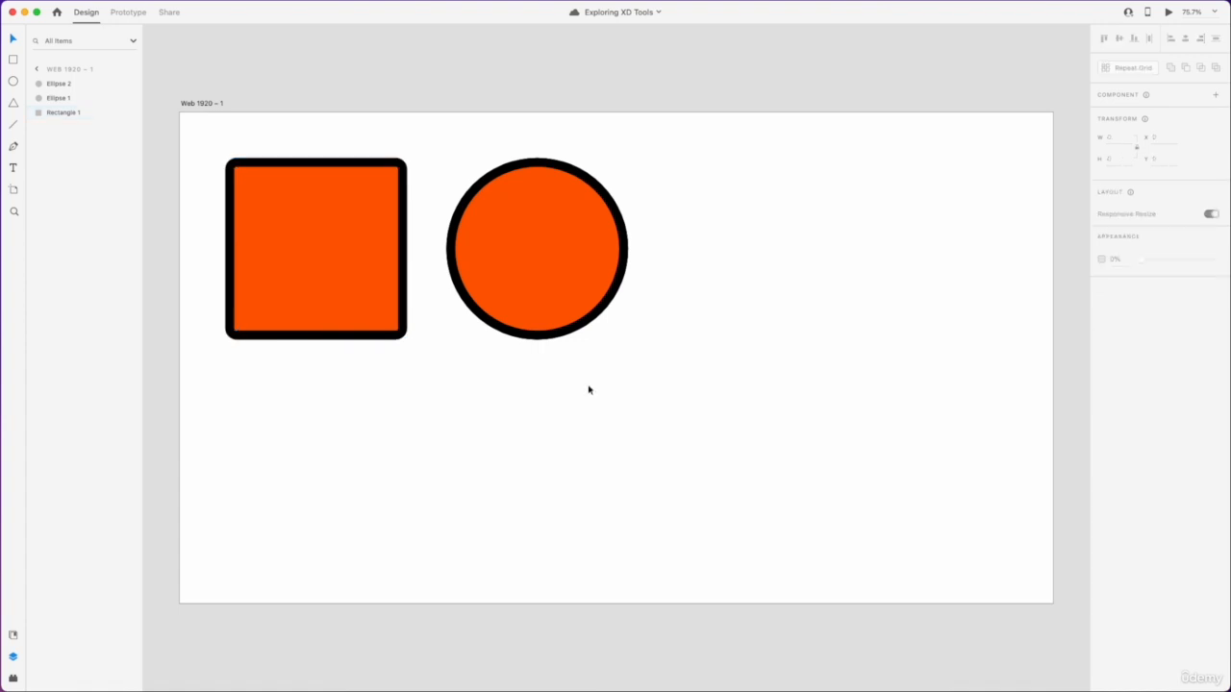